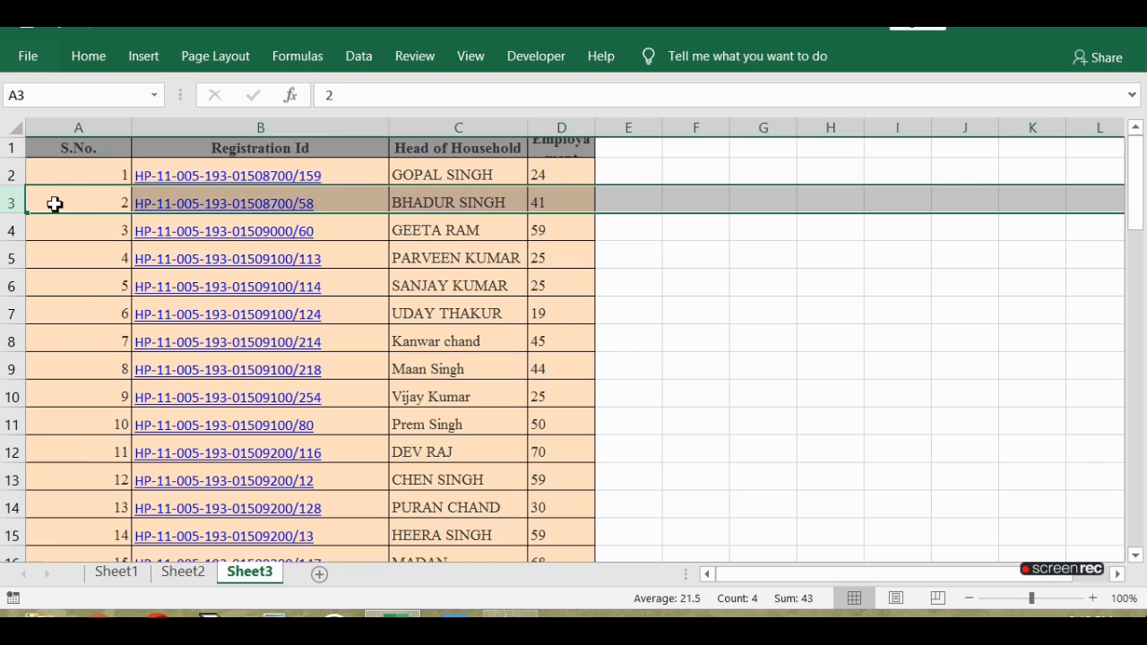
# Insert a blank row above row 3 and another above the third record, at row 5
pyautogui.rightClick(53, 204)
pyautogui.click(104, 351)
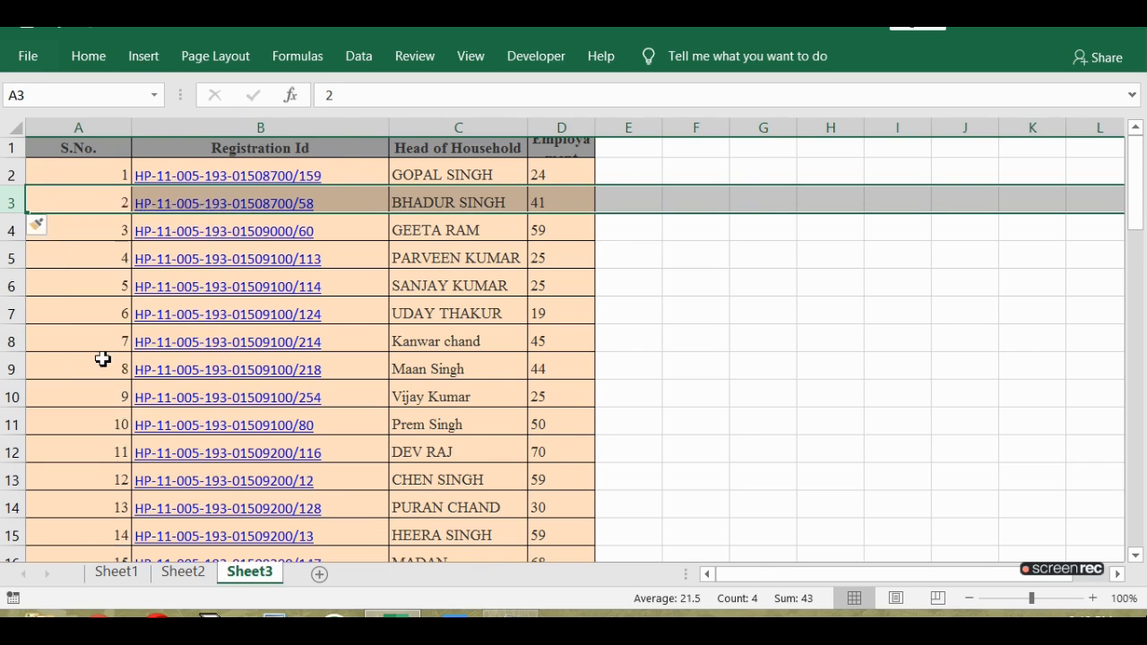
pyautogui.click(12, 258)
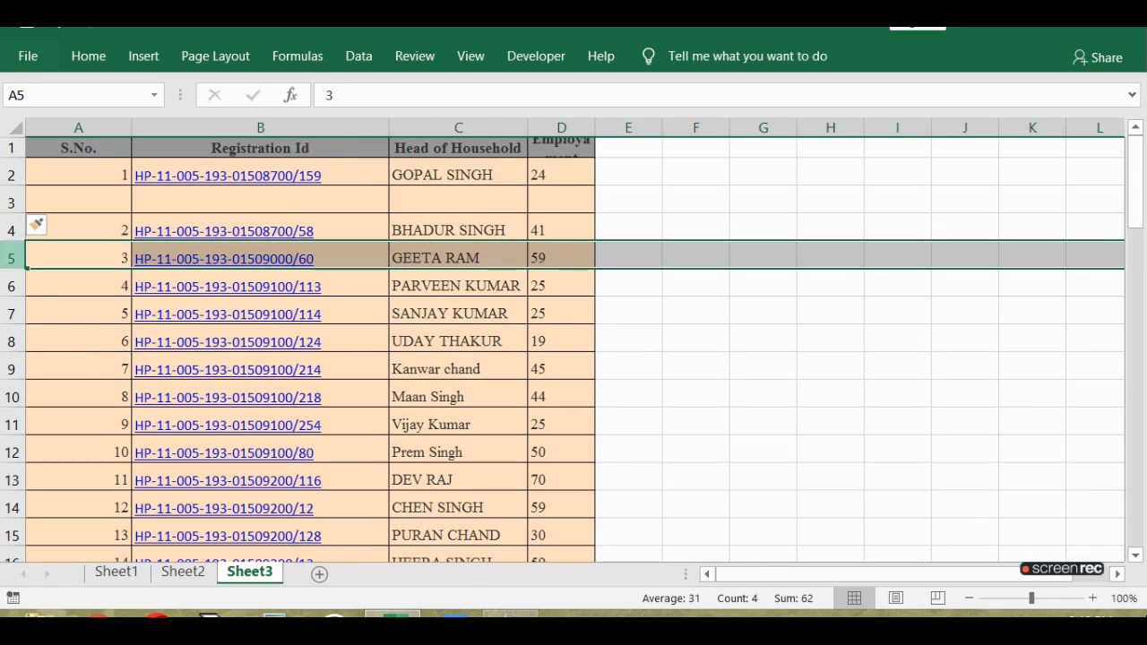
pyautogui.rightClick(13, 259)
pyautogui.click(101, 408)
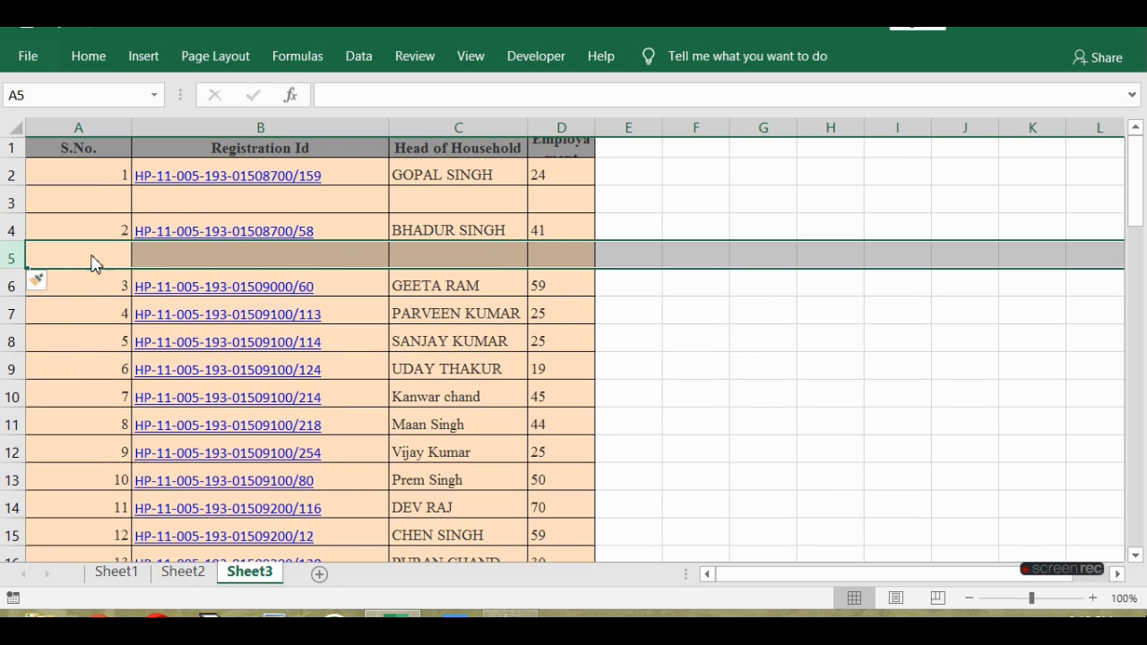
# Switch to Notepad and add the line "its time taking mathod" below the heading, separated by an empty line
pyautogui.hotkey('alt', 'Tab')
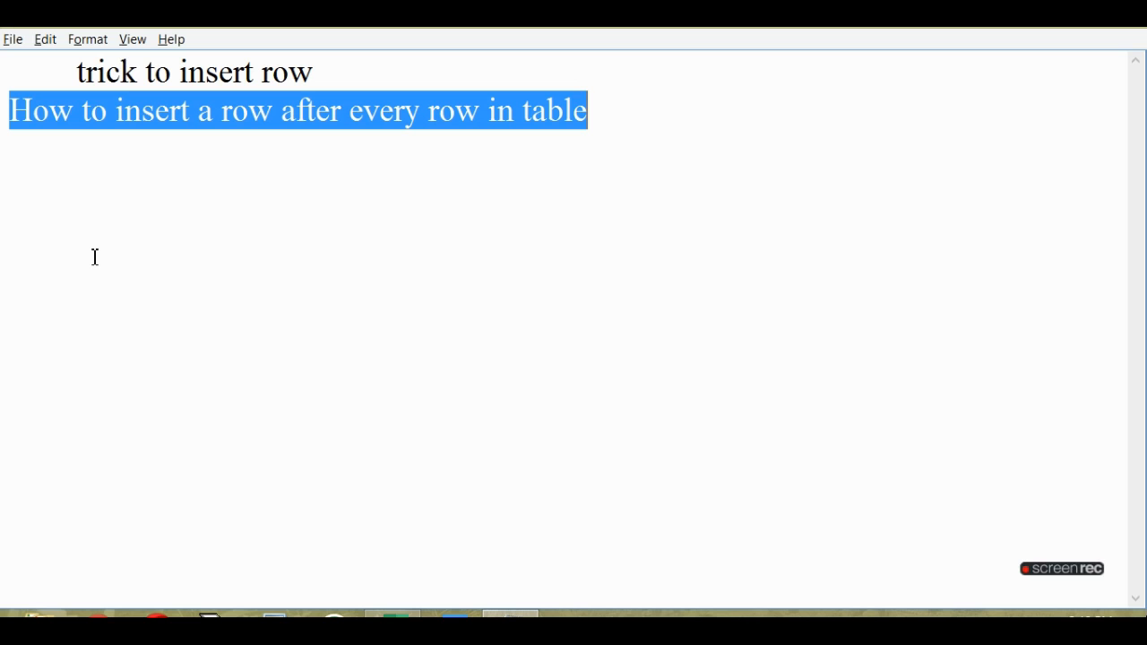
pyautogui.click(597, 128)
pyautogui.press('Return')
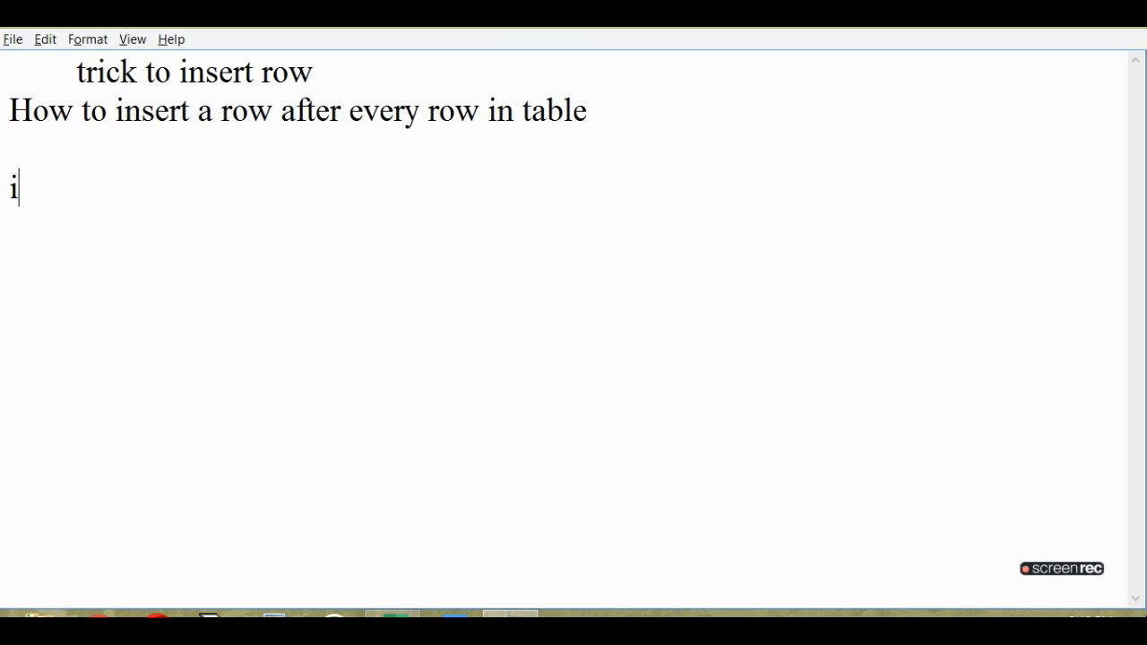
pyautogui.write('its time')
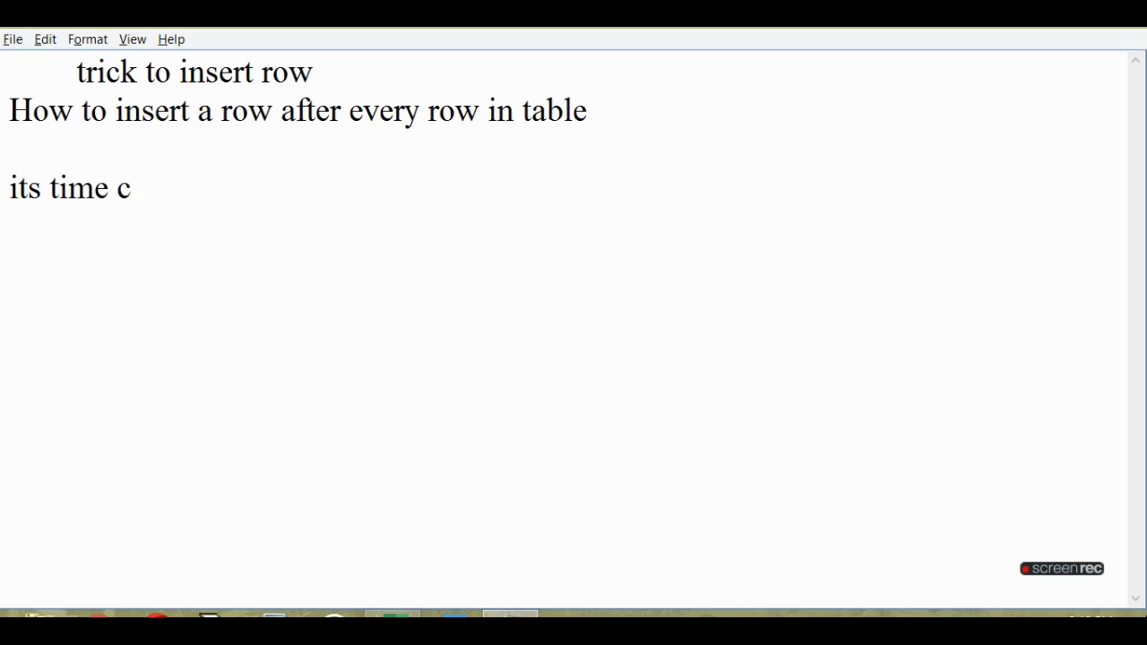
pyautogui.write(' taking')
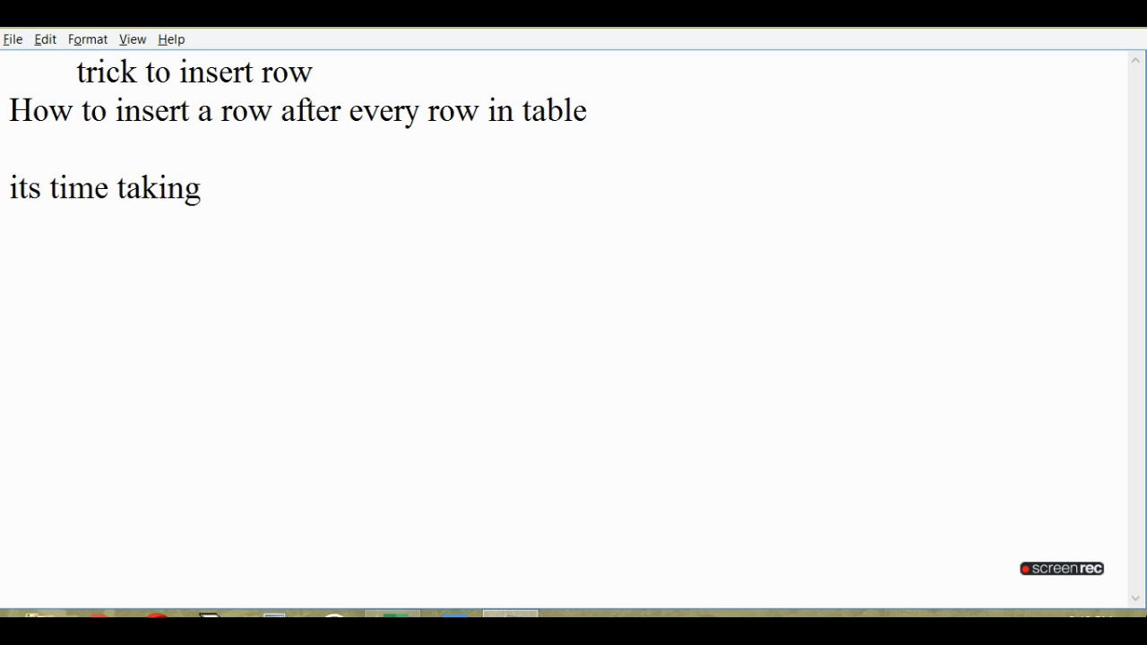
pyautogui.write(' math')
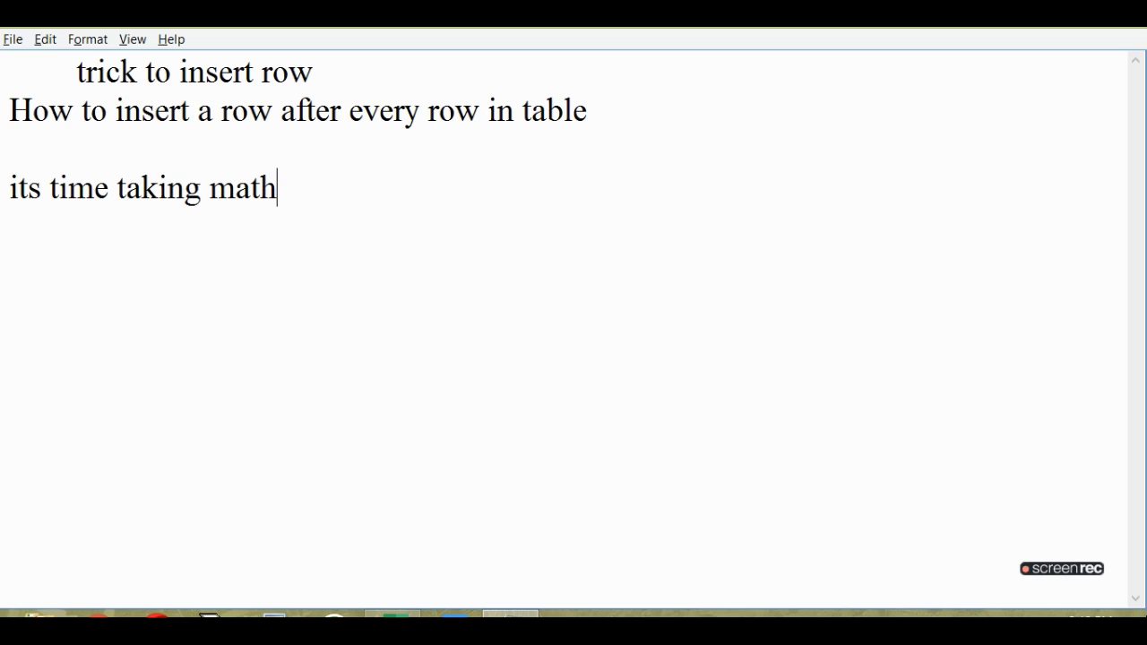
pyautogui.write('od')
# Switch back to Excel and delete the inserted blank rows 5 and 3
pyautogui.hotkey('alt', 'Tab')
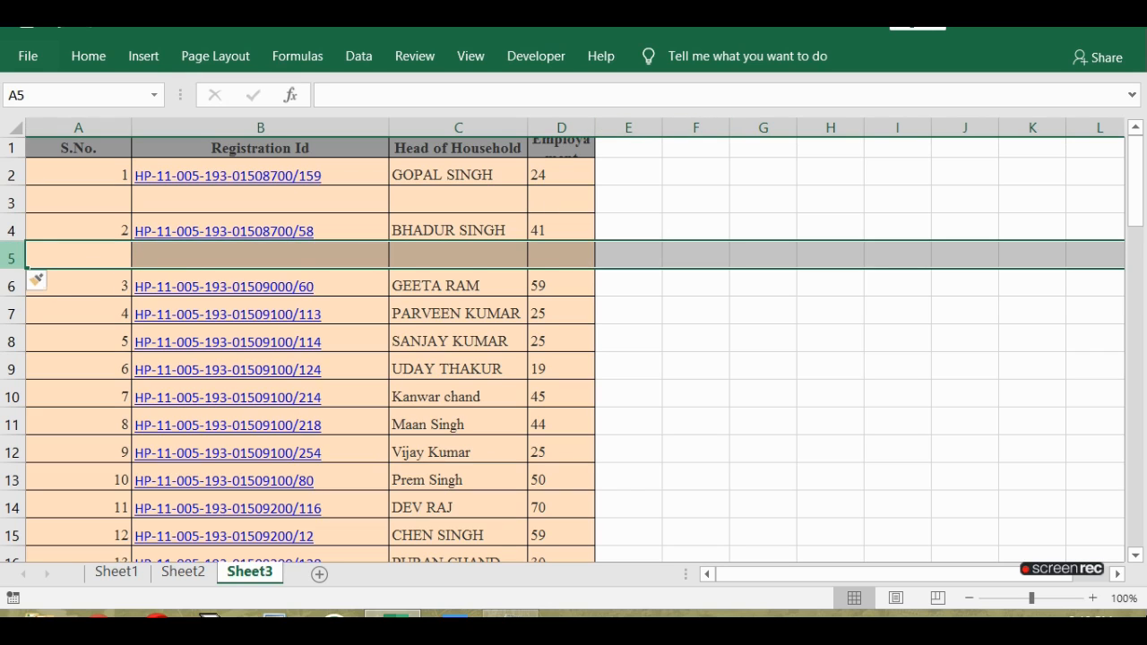
pyautogui.hotkey('ctrl', '-')
pyautogui.click(12, 203)
pyautogui.hotkey('ctrl', '-')
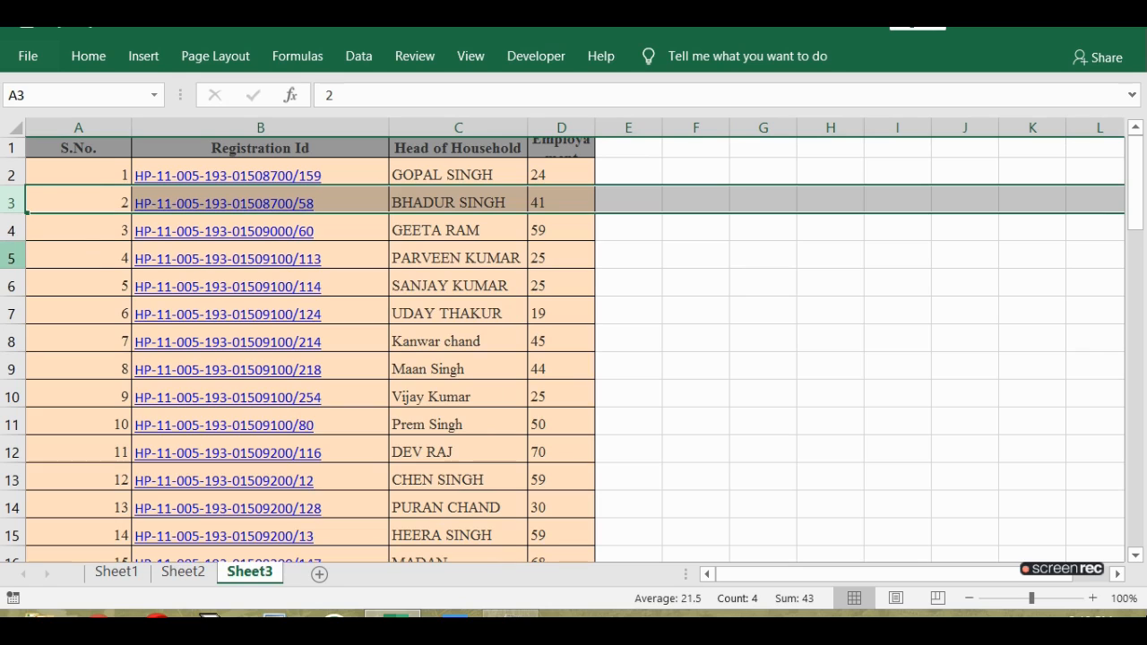
# Select all serial numbers in the S.No. column, from A2 to A65
pyautogui.click(102, 172)
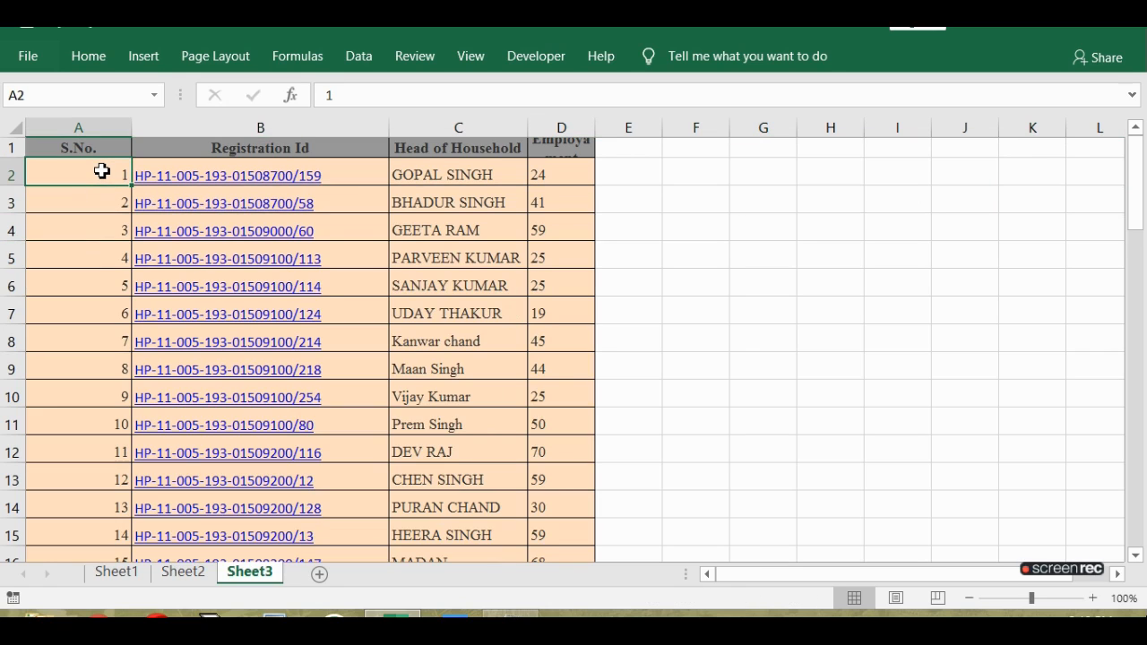
pyautogui.hotkey('shift', 'Down')
pyautogui.hotkey('shift', 'Down')
pyautogui.hotkey('shift', 'Down')
pyautogui.hotkey('shift', 'Down')
pyautogui.hotkey('shift', 'Down')
pyautogui.hotkey('shift', 'Down')
pyautogui.hotkey('shift', 'Down')
pyautogui.hotkey('shift', 'Down')
pyautogui.hotkey('shift', 'Down')
pyautogui.hotkey('shift', 'Down')
pyautogui.hotkey('shift', 'Down')
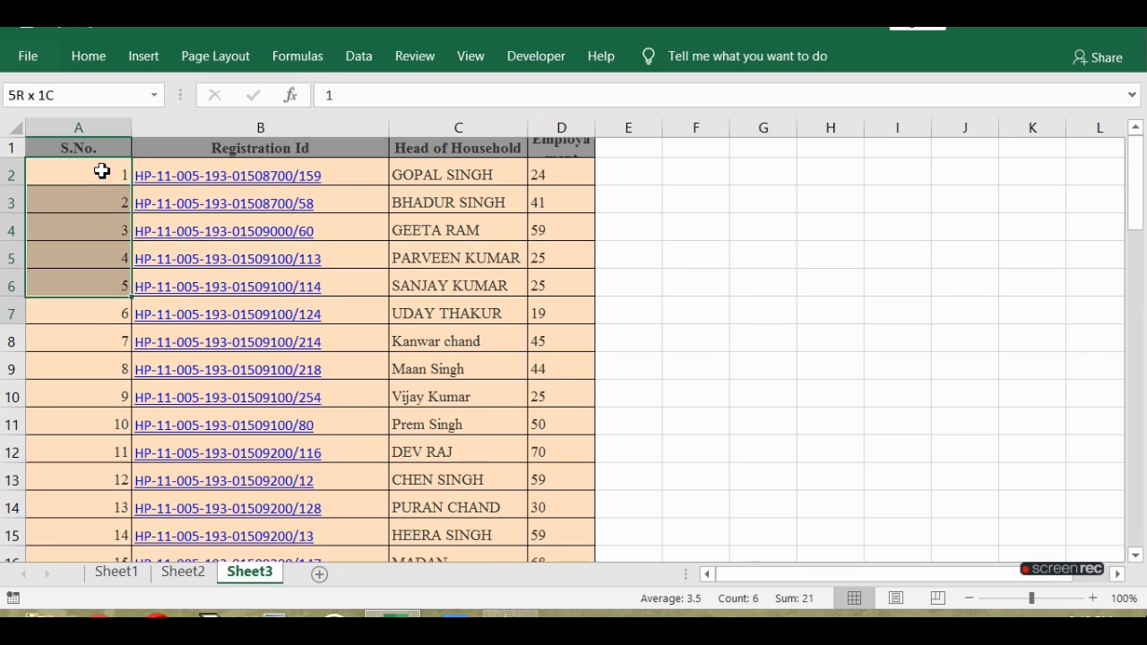
pyautogui.hotkey('shift', 'Down')
pyautogui.hotkey('shift', 'Down')
pyautogui.hotkey('shift', 'Down')
pyautogui.hotkey('shift', 'Down')
pyautogui.hotkey('shift', 'Down')
pyautogui.hotkey('shift', 'Down')
pyautogui.hotkey('shift', 'Down')
pyautogui.hotkey('shift', 'Down')
pyautogui.hotkey('shift', 'Down')
pyautogui.hotkey('shift', 'Down')
pyautogui.hotkey('shift', 'Down')
pyautogui.hotkey('shift', 'Down')
pyautogui.hotkey('shift', 'Down')
pyautogui.hotkey('shift', 'Down')
pyautogui.hotkey('shift', 'Down')
pyautogui.hotkey('shift', 'Down')
pyautogui.hotkey('shift', 'Down')
pyautogui.hotkey('shift', 'Down')
pyautogui.hotkey('shift', 'Down')
pyautogui.hotkey('shift', 'Down')
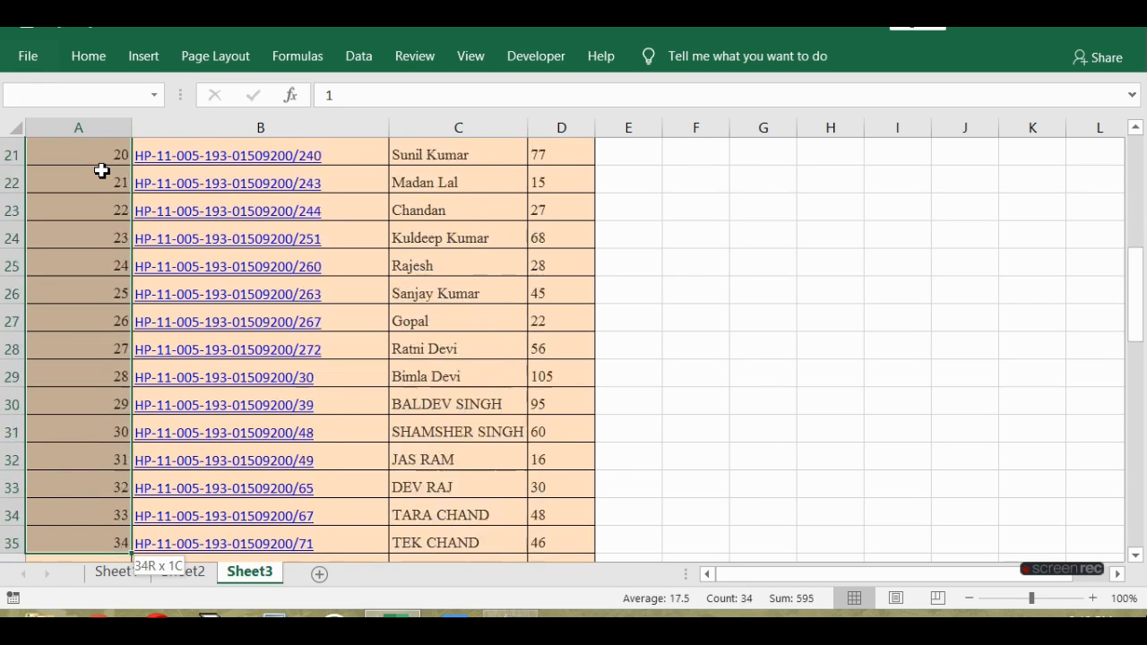
pyautogui.hotkey('shift', 'Down')
pyautogui.hotkey('shift', 'Down')
pyautogui.hotkey('shift', 'Down')
pyautogui.hotkey('shift', 'Down')
pyautogui.hotkey('shift', 'Down')
pyautogui.hotkey('shift', 'Down')
pyautogui.hotkey('shift', 'Down')
pyautogui.hotkey('shift', 'Down')
pyautogui.hotkey('shift', 'Down')
pyautogui.hotkey('shift', 'Down')
pyautogui.hotkey('shift', 'Down')
pyautogui.hotkey('shift', 'Down')
pyautogui.hotkey('shift', 'Down')
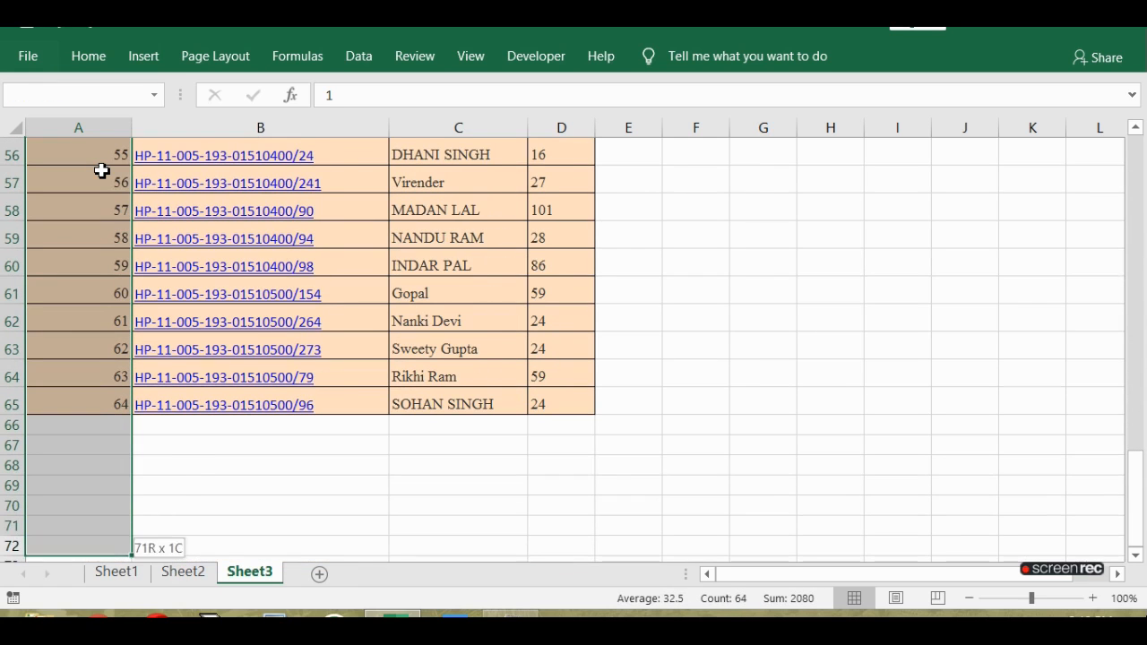
pyautogui.hotkey('shift', 'Up')
pyautogui.hotkey('shift', 'Up')
pyautogui.hotkey('shift', 'Up')
pyautogui.hotkey('shift', 'Up')
pyautogui.hotkey('shift', 'Up')
pyautogui.hotkey('shift', 'Up')
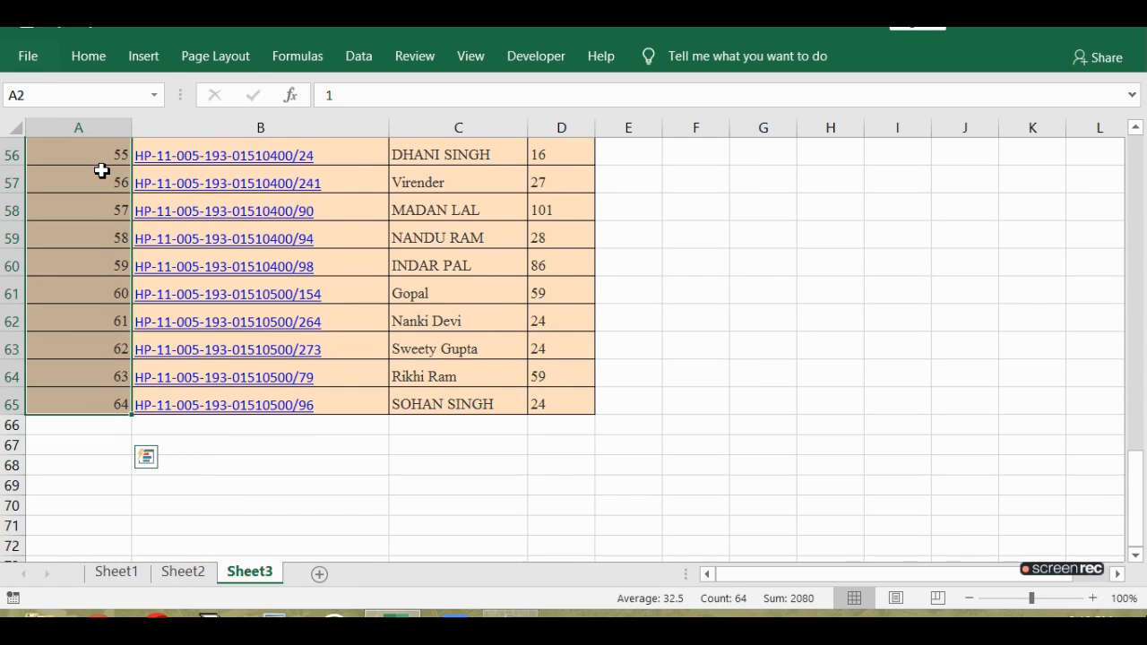
# Switch to Notepad and add the lines "select the serial no", "copy them" and "and paste it below"
pyautogui.hotkey('alt', 'Tab')
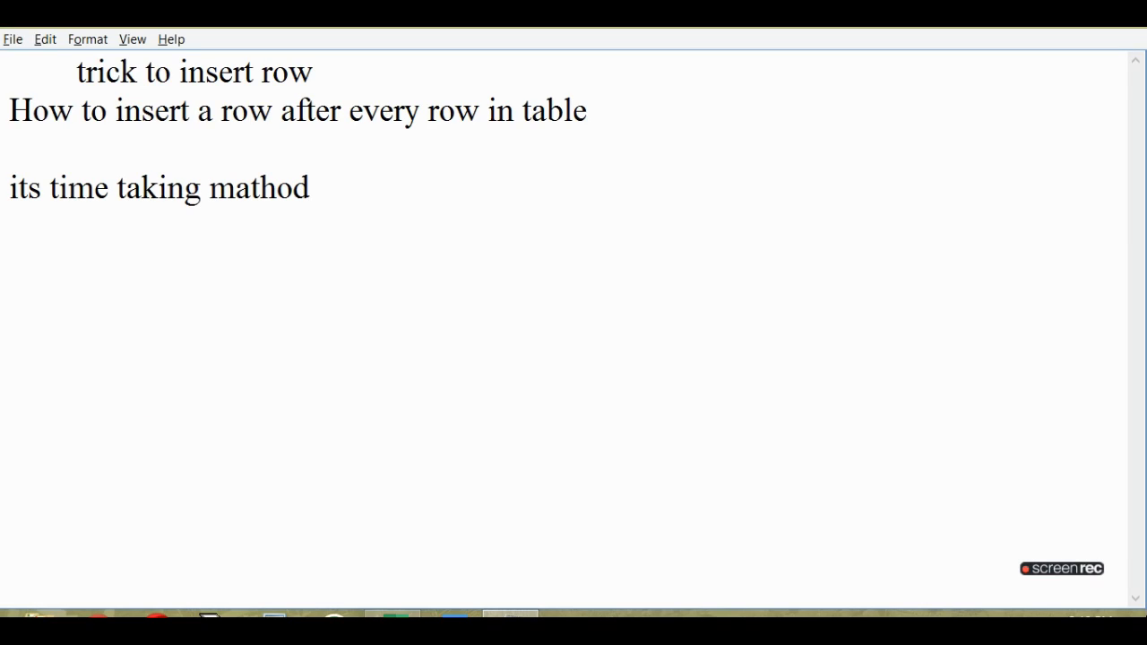
pyautogui.press('Return')
pyautogui.write('select ')
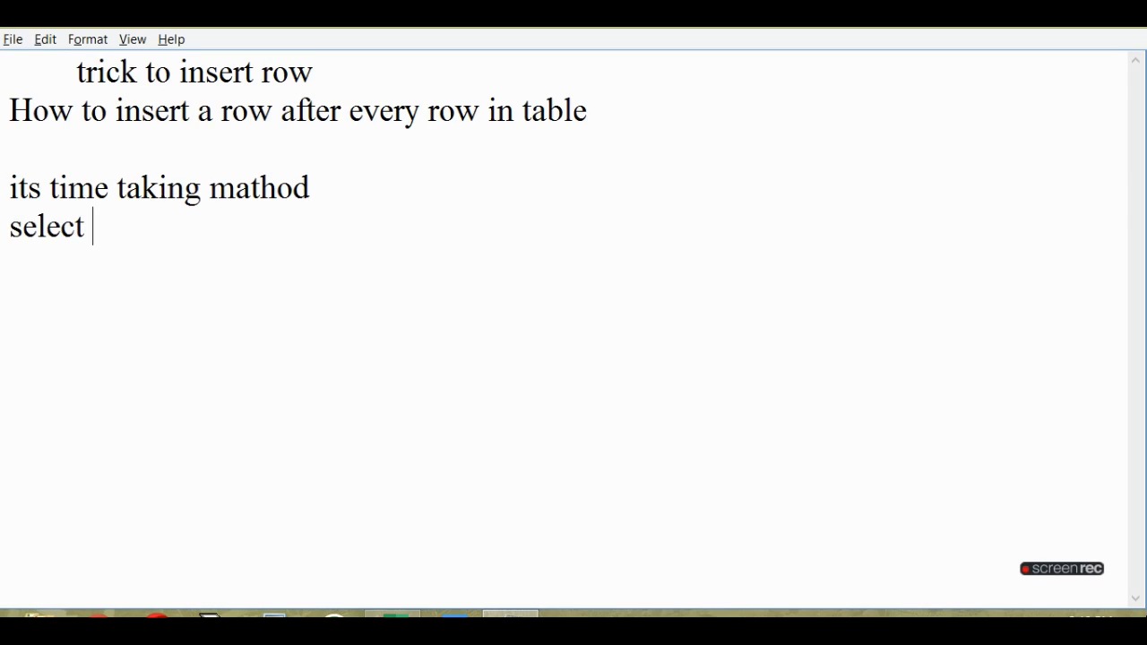
pyautogui.write('the')
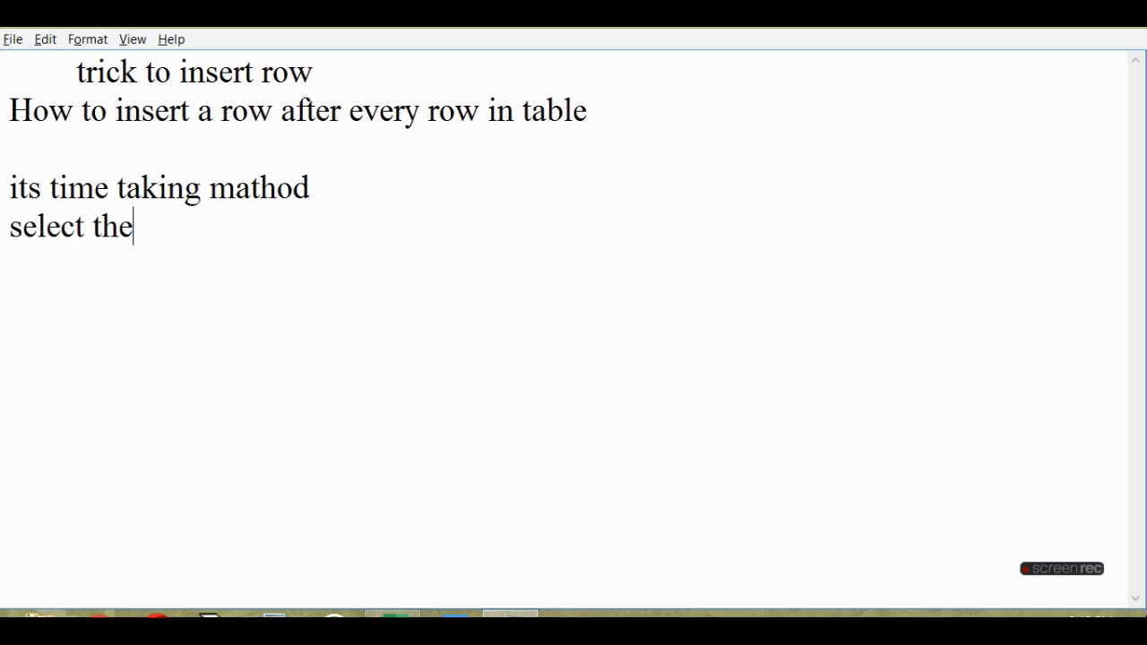
pyautogui.write(' se')
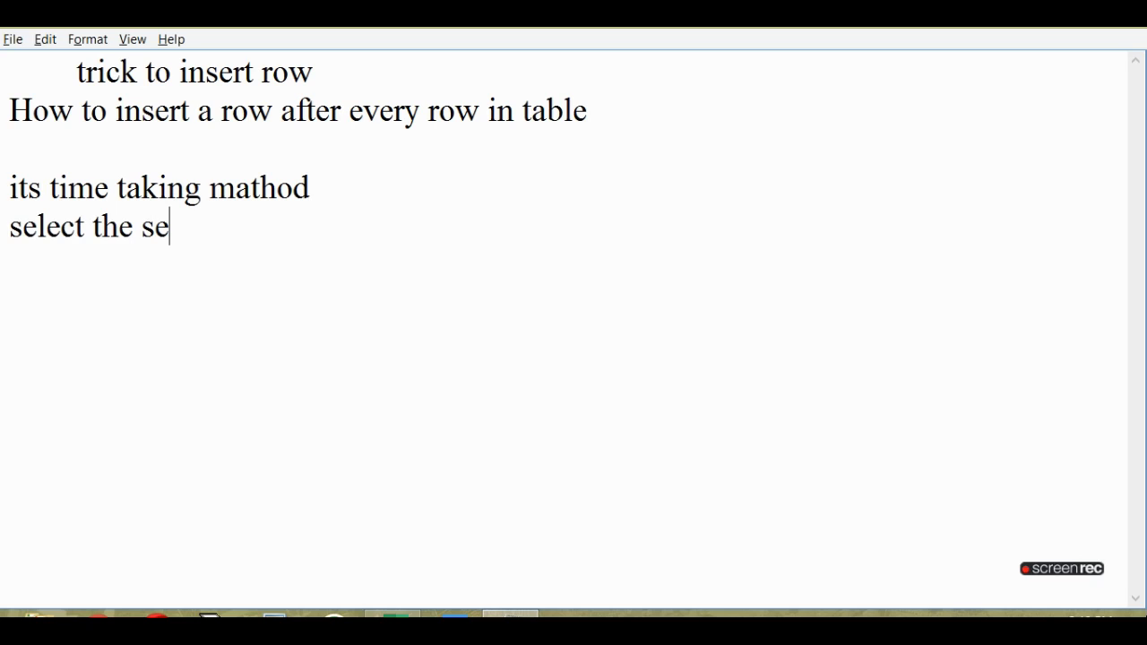
pyautogui.write('rial no')
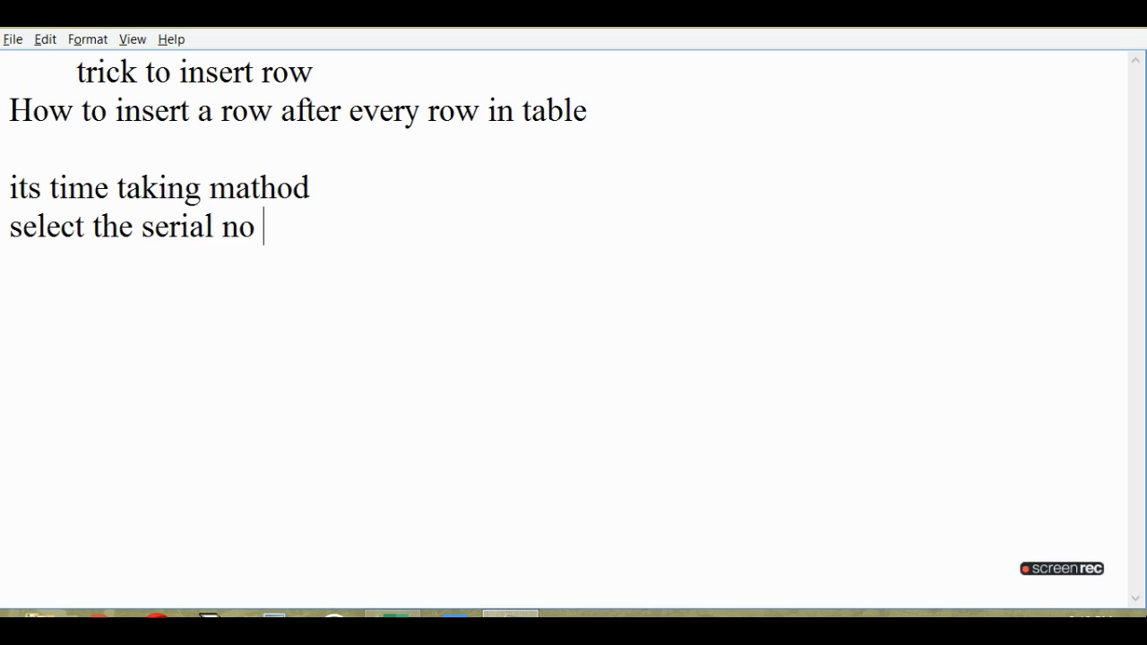
pyautogui.press('Return')
pyautogui.write('copy them')
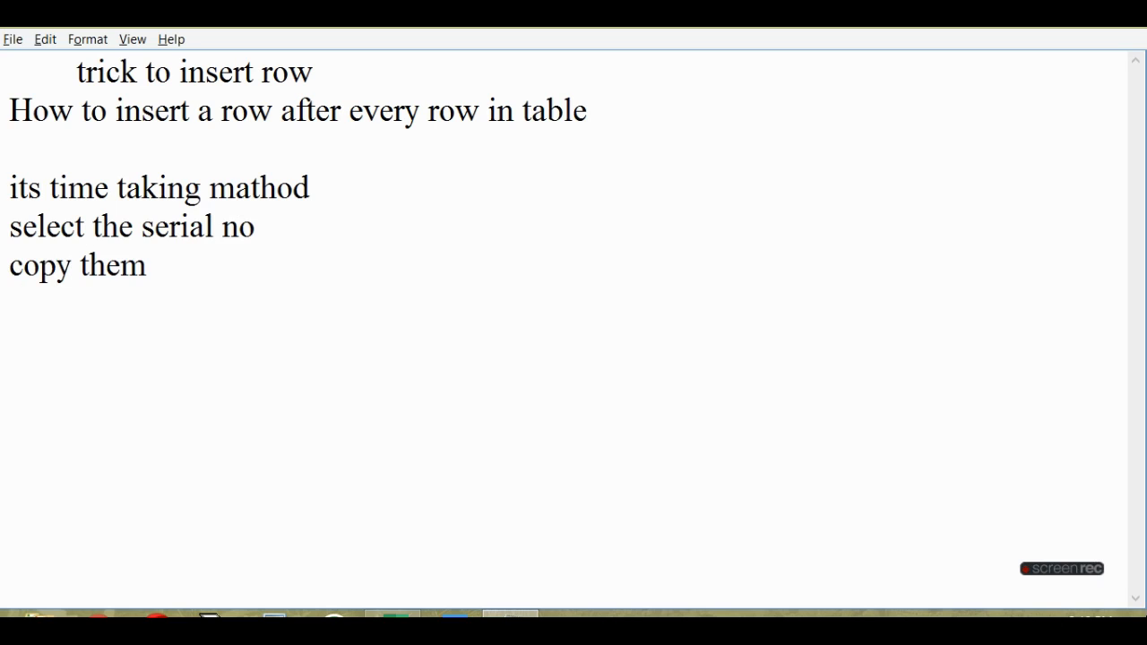
pyautogui.press('Return')
pyautogui.write('and paste it')
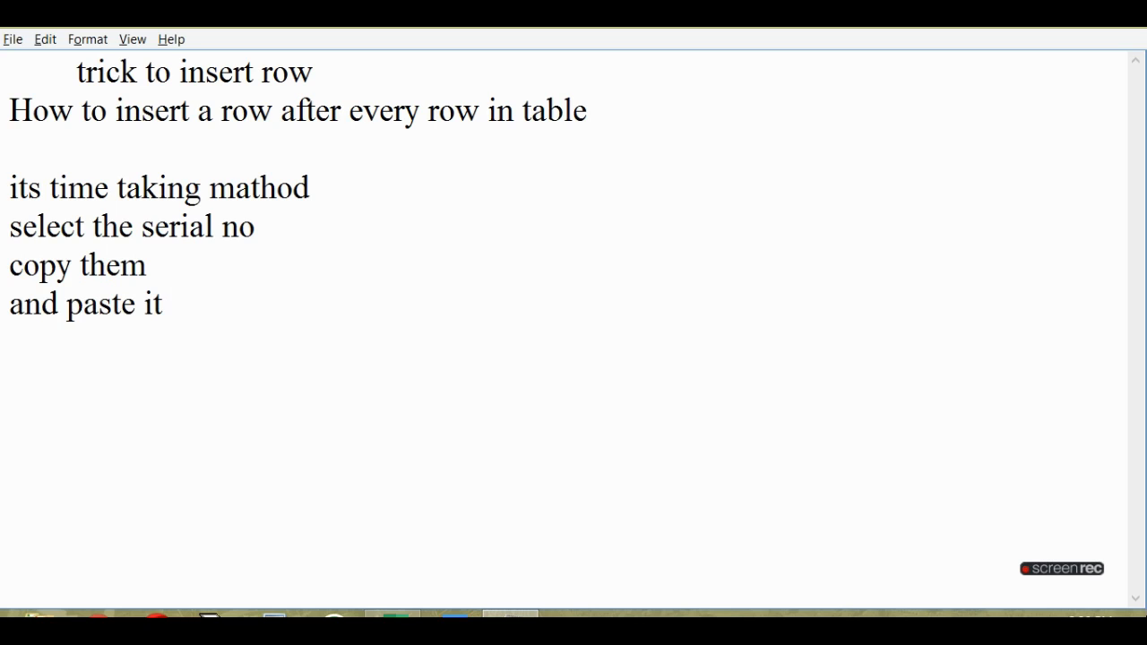
pyautogui.write(' below')
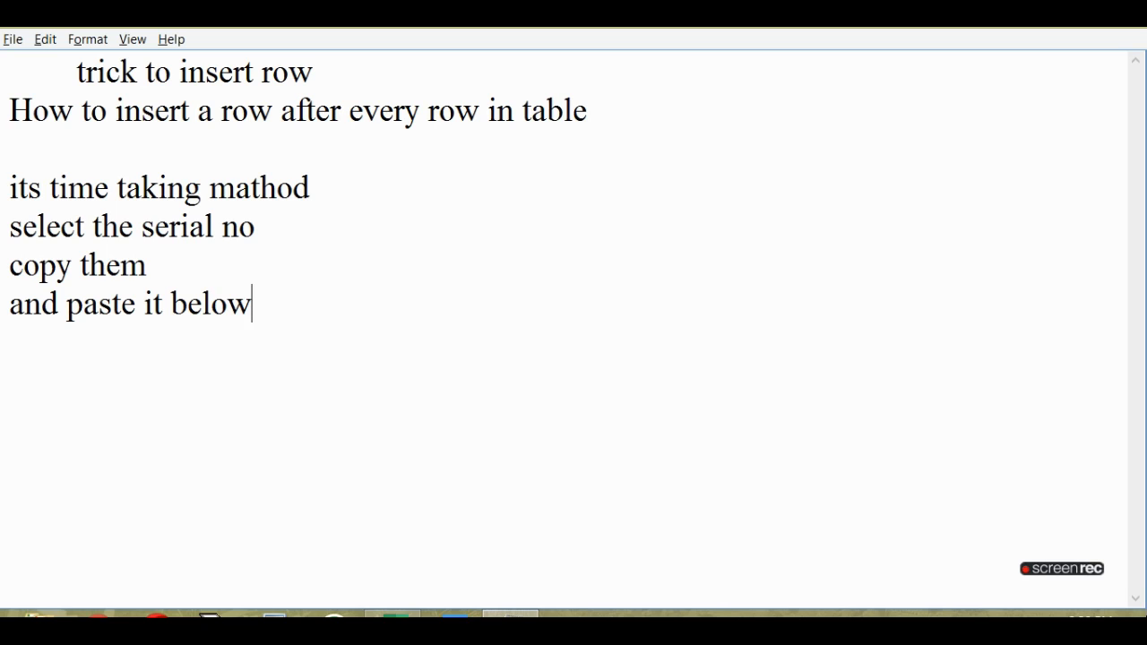
# Switch back to Excel and copy the selected serial numbers
pyautogui.hotkey('alt', 'Tab')
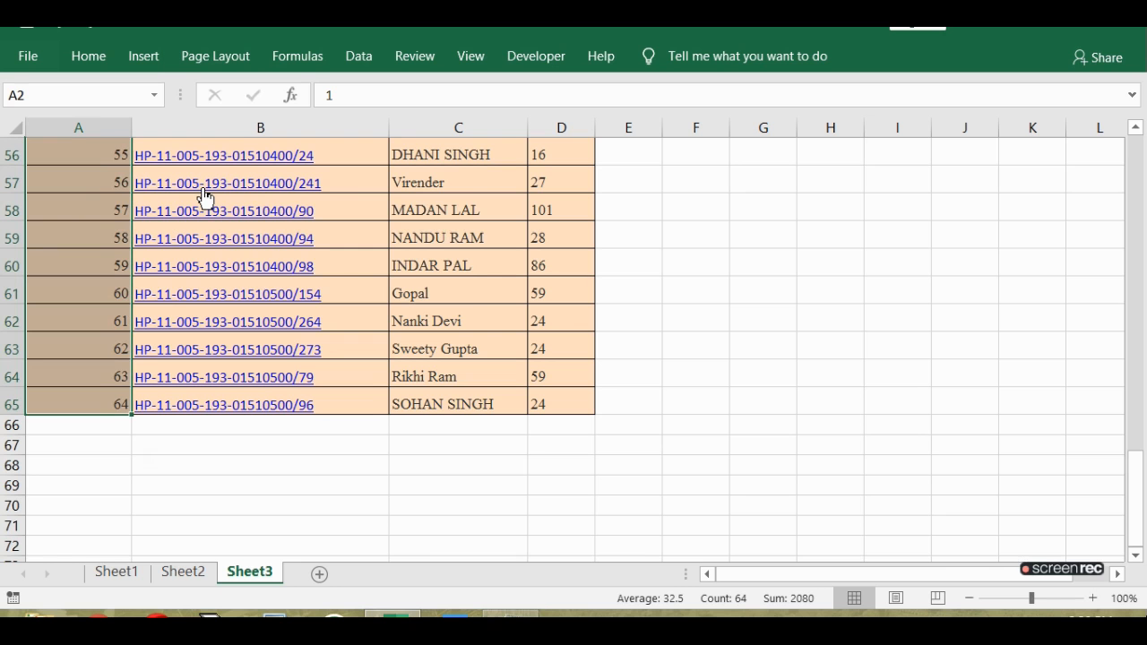
pyautogui.rightClick(63, 295)
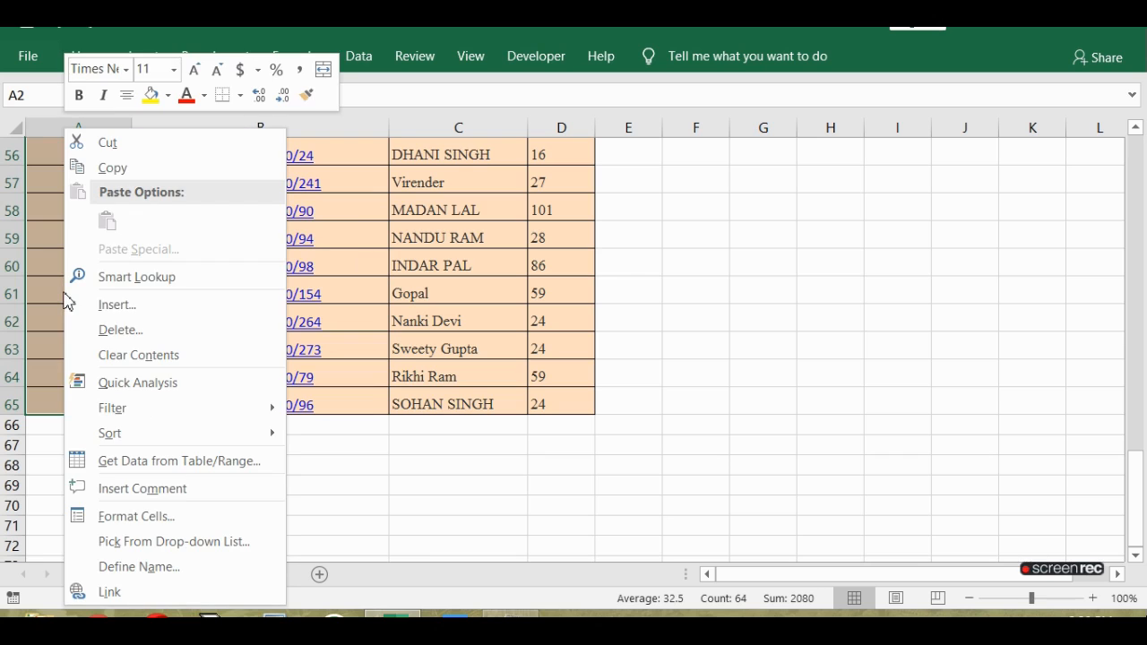
pyautogui.click(122, 171)
# Paste the copied serial numbers directly below the table, starting in cell A66
pyautogui.scroll(18, 115, 473)
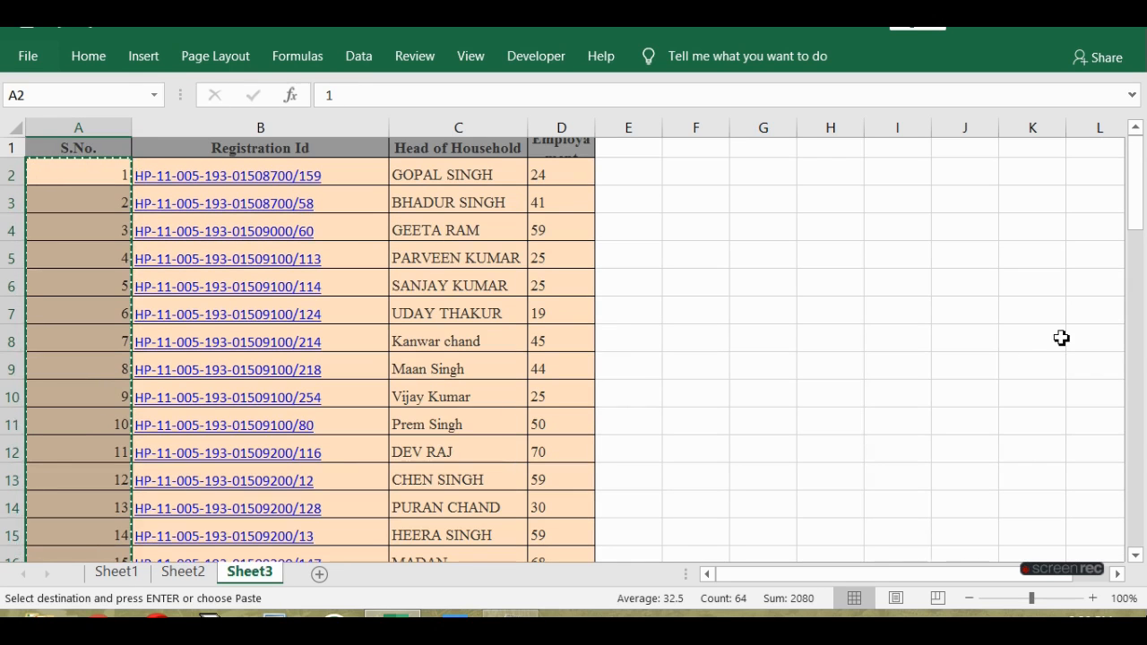
pyautogui.moveTo(1132, 216); pyautogui.dragTo(1134, 583)
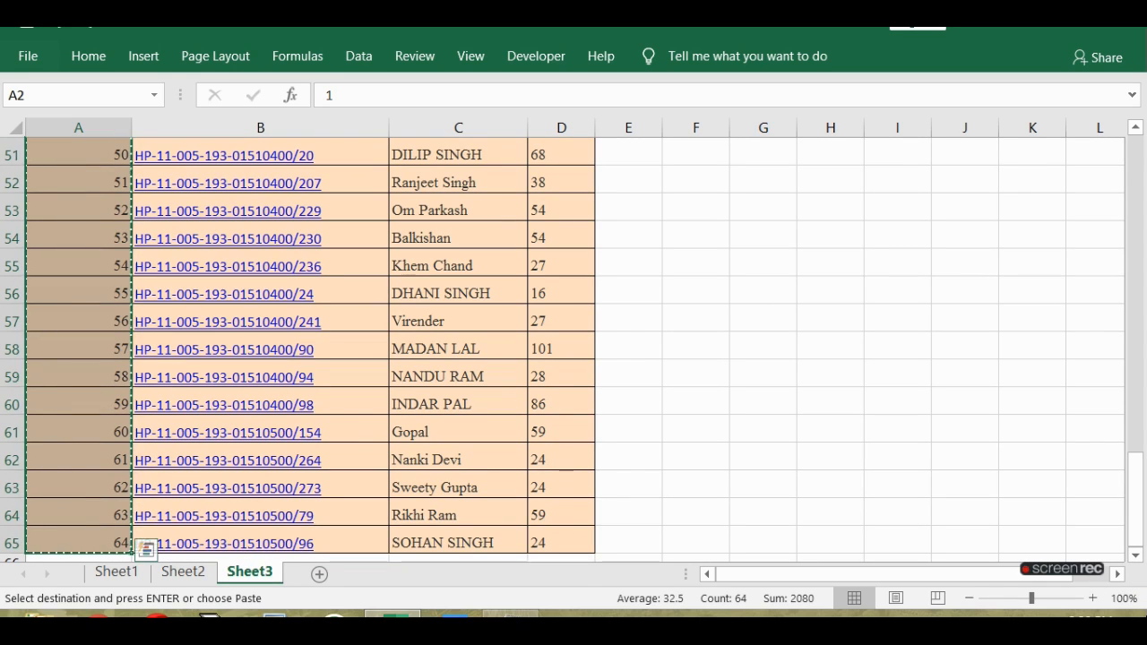
pyautogui.click(494, 540)
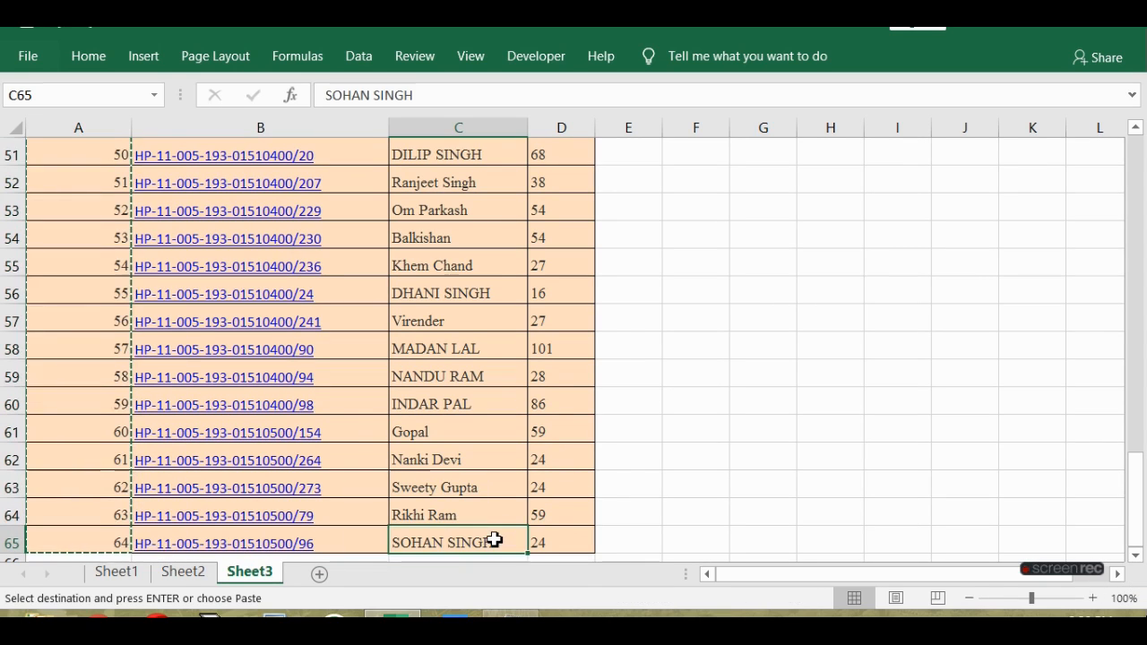
pyautogui.press('Down')
pyautogui.press('Left')
pyautogui.press('Left')
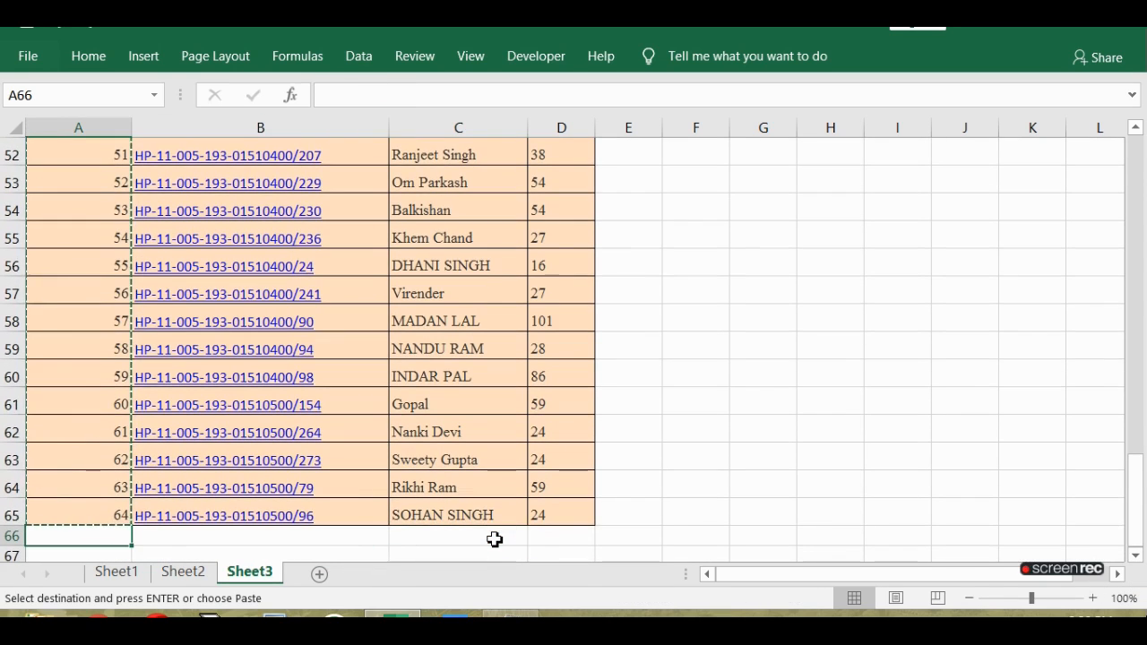
pyautogui.press('Down')
pyautogui.press('Down')
pyautogui.press('Down')
pyautogui.press('Down')
pyautogui.press('Down')
pyautogui.press('Down')
pyautogui.press('Up')
pyautogui.press('Up')
pyautogui.press('Up')
pyautogui.press('Up')
pyautogui.press('Up')
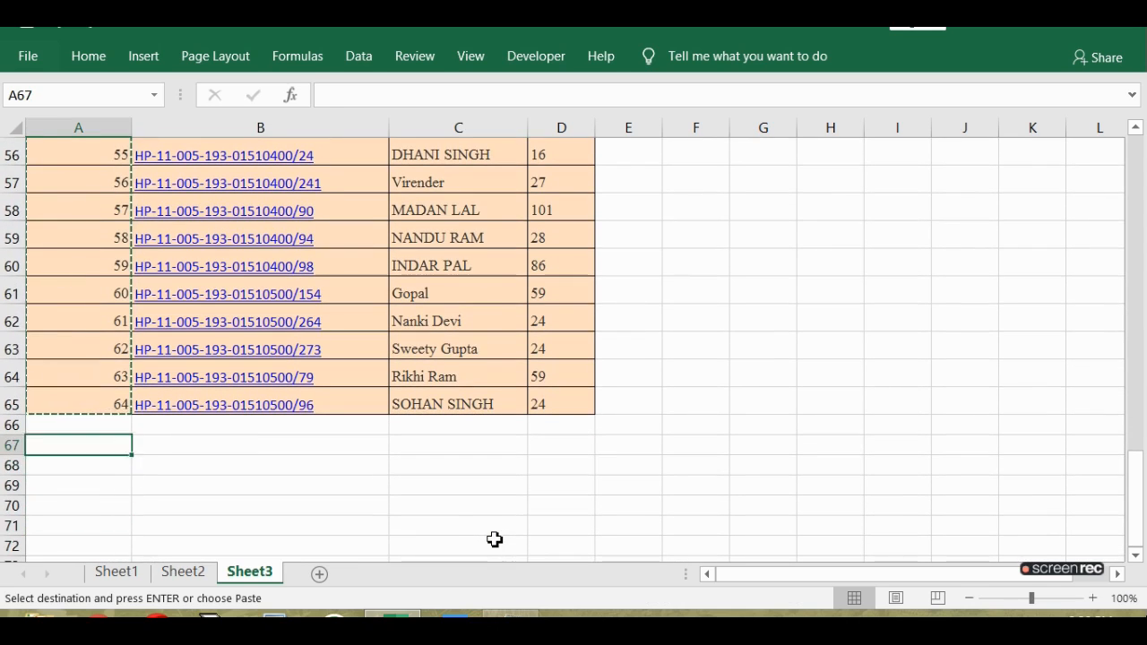
pyautogui.press('Down')
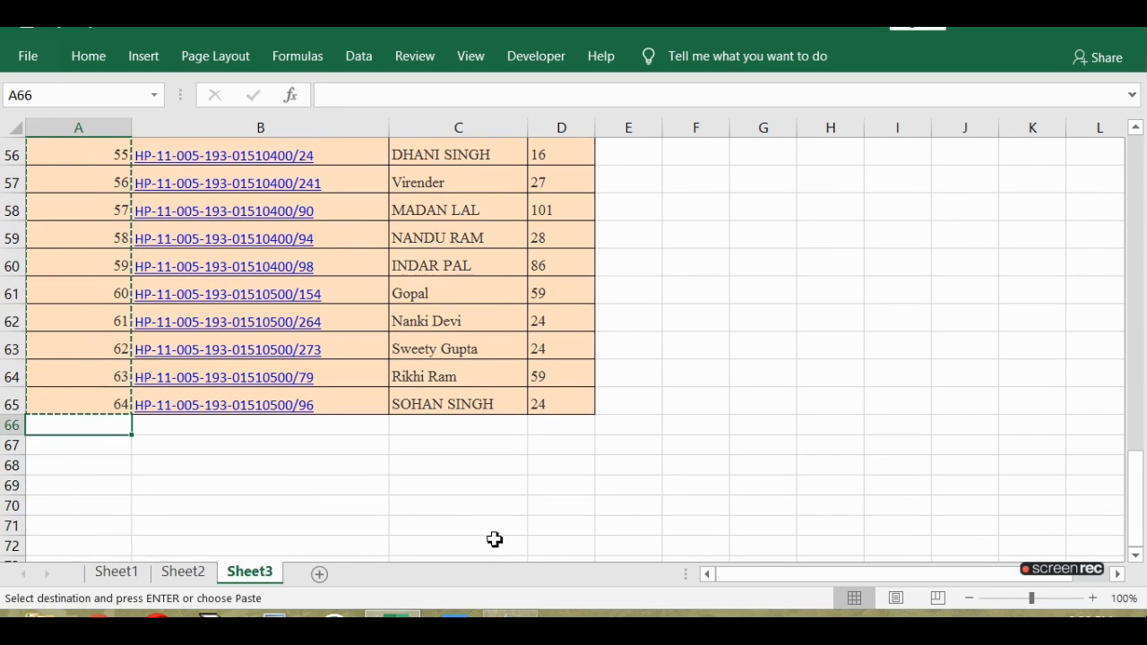
pyautogui.hotkey('ctrl', 'v')
# Review the pasted serial numbers below the original list, and return to cell A1
pyautogui.press('Down')
pyautogui.press('Up')
pyautogui.press('Up')
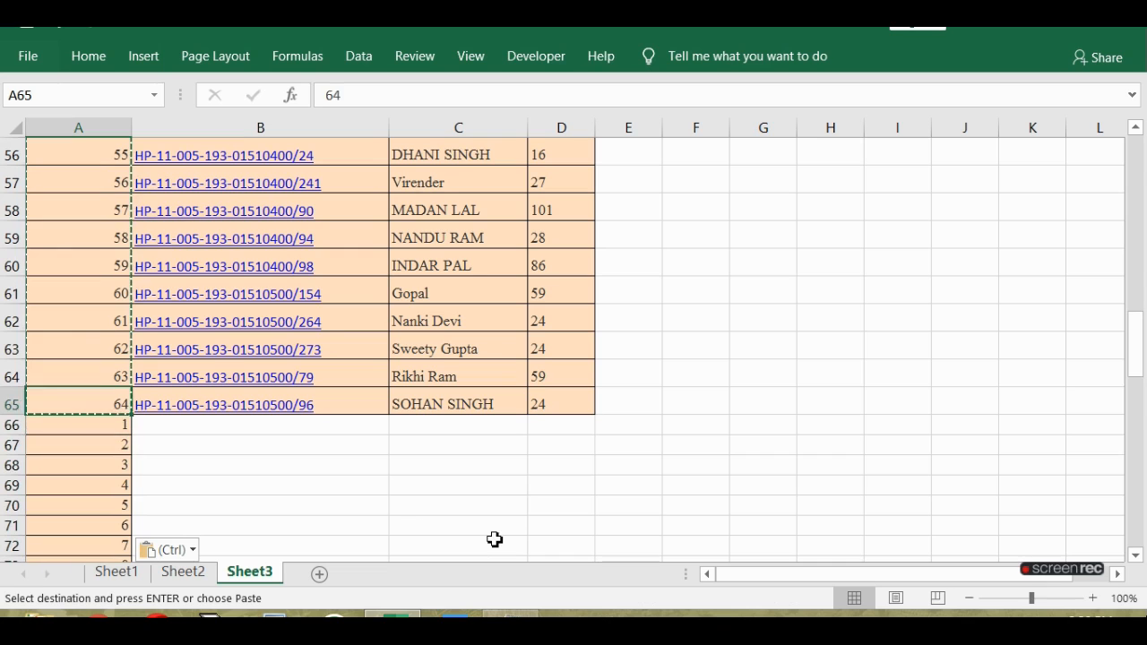
pyautogui.press('Down')
pyautogui.press('Down')
pyautogui.press('Down')
pyautogui.press('Down')
pyautogui.press('Down')
pyautogui.press('Down')
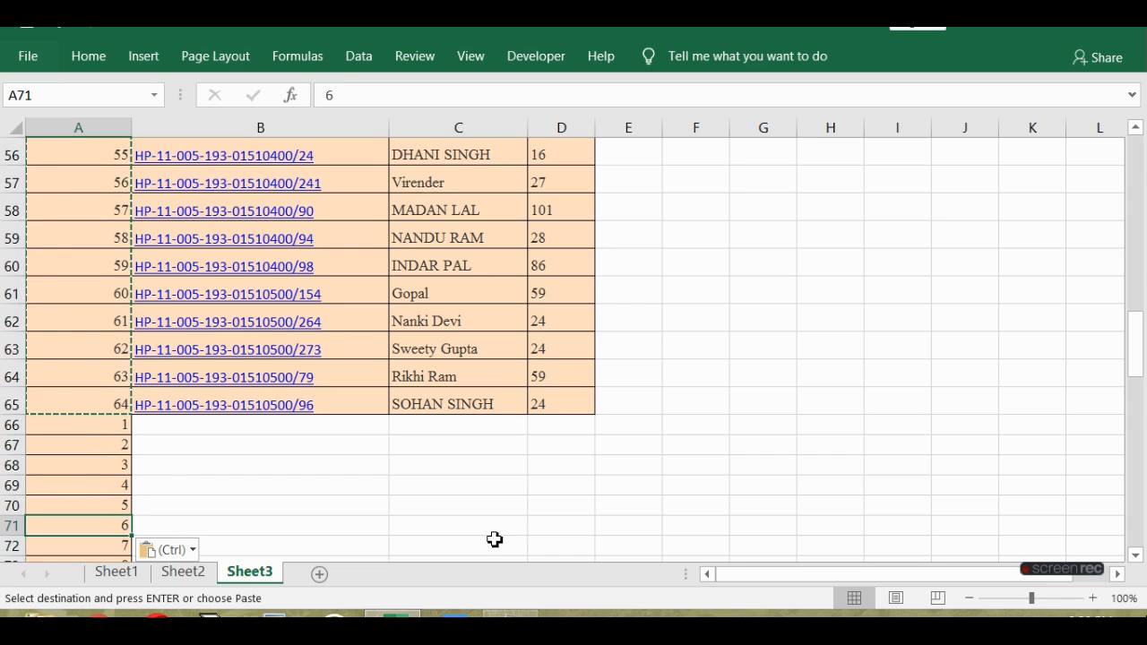
pyautogui.press('Up')
pyautogui.press('Up')
pyautogui.press('Up')
pyautogui.press('Up')
pyautogui.press('Up')
pyautogui.press('Up')
pyautogui.press('Up')
pyautogui.press('Up')
pyautogui.press('Up')
pyautogui.press('Up')
pyautogui.press('Up')
pyautogui.press('Up')
pyautogui.press('Up')
pyautogui.press('Up')
pyautogui.press('Up')
pyautogui.press('Up')
pyautogui.press('Up')
pyautogui.press('Up')
pyautogui.press('Up')
pyautogui.press('Up')
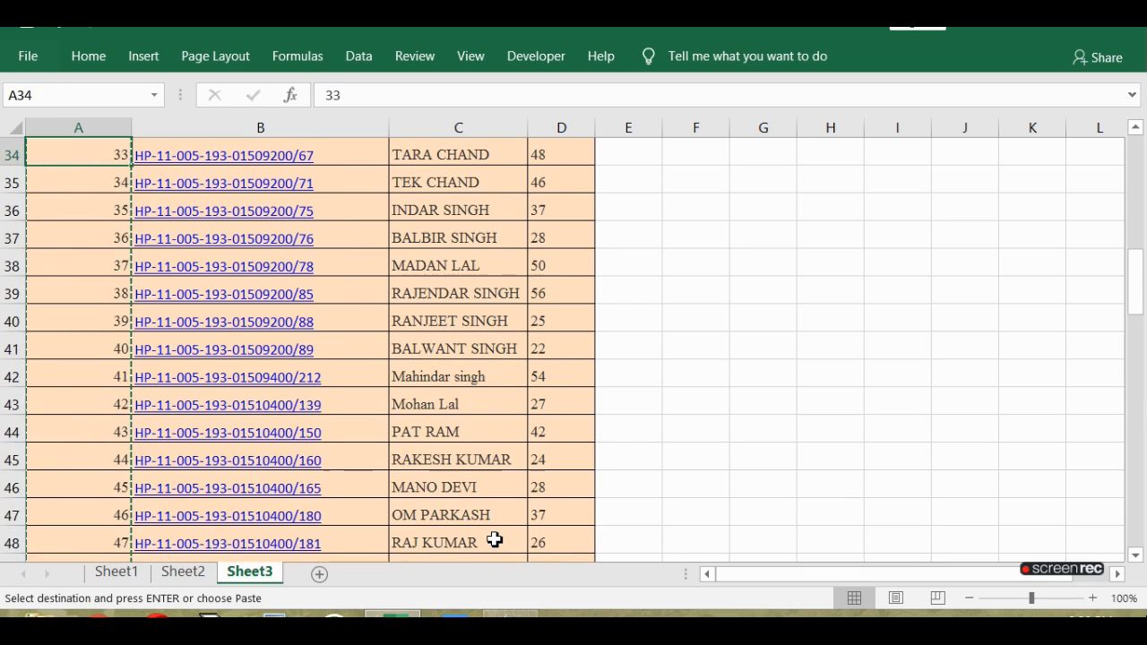
pyautogui.hotkey('ctrl', 'Home')
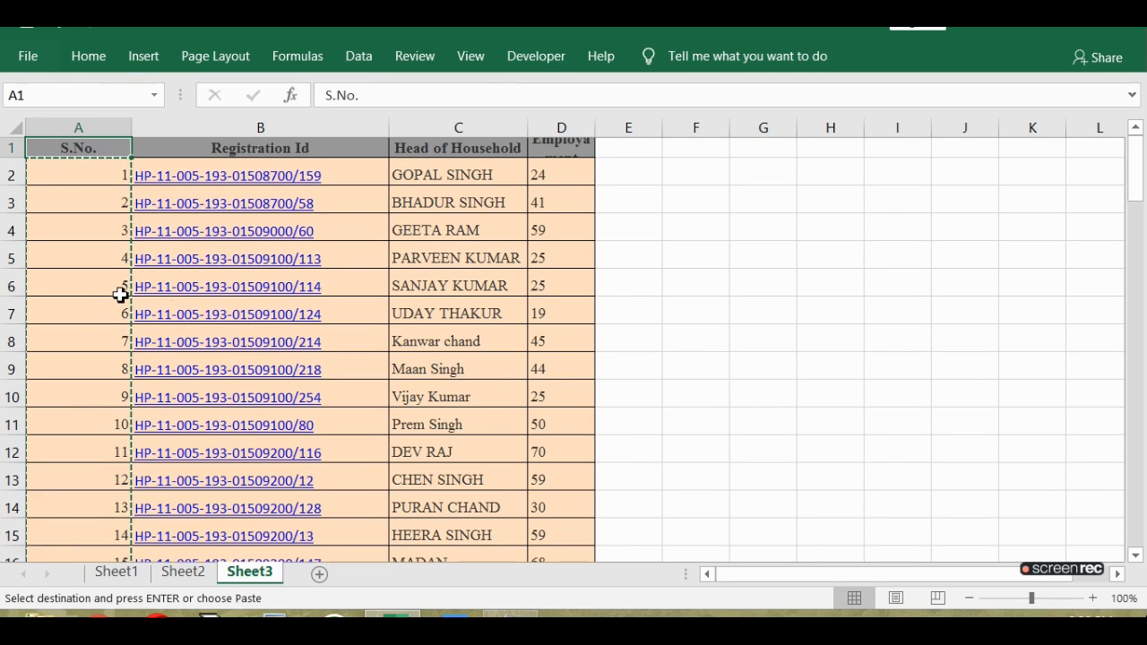
# Switch to Notepad and add the lines "select entire column" and "and sort them"
pyautogui.click(120, 294)
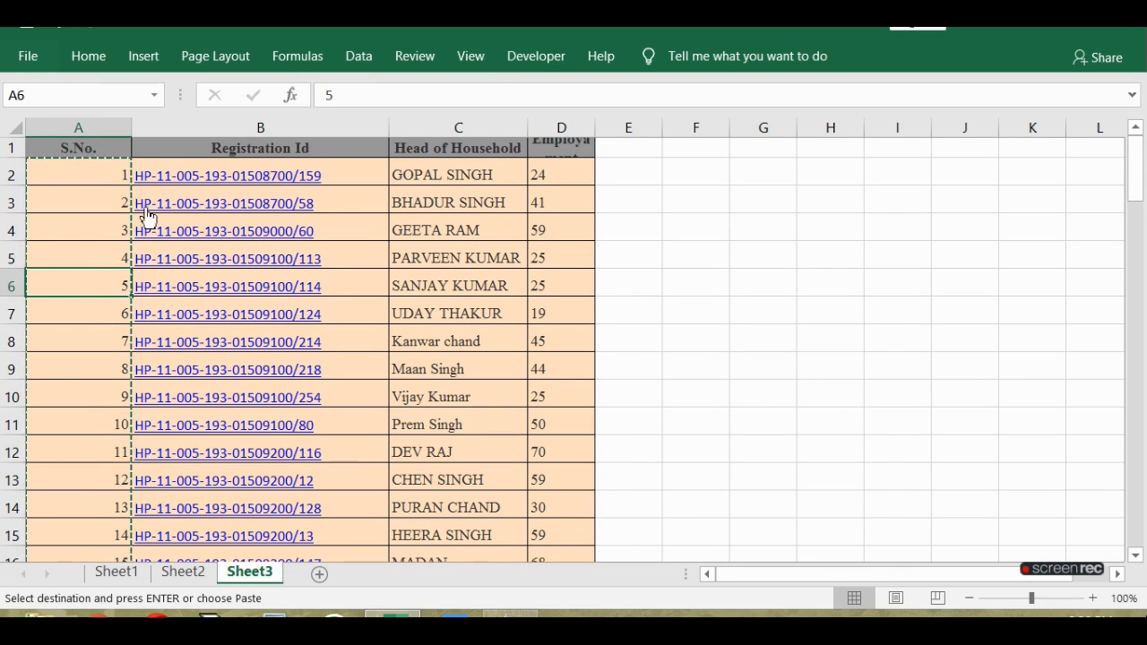
pyautogui.hotkey('alt', 'Tab')
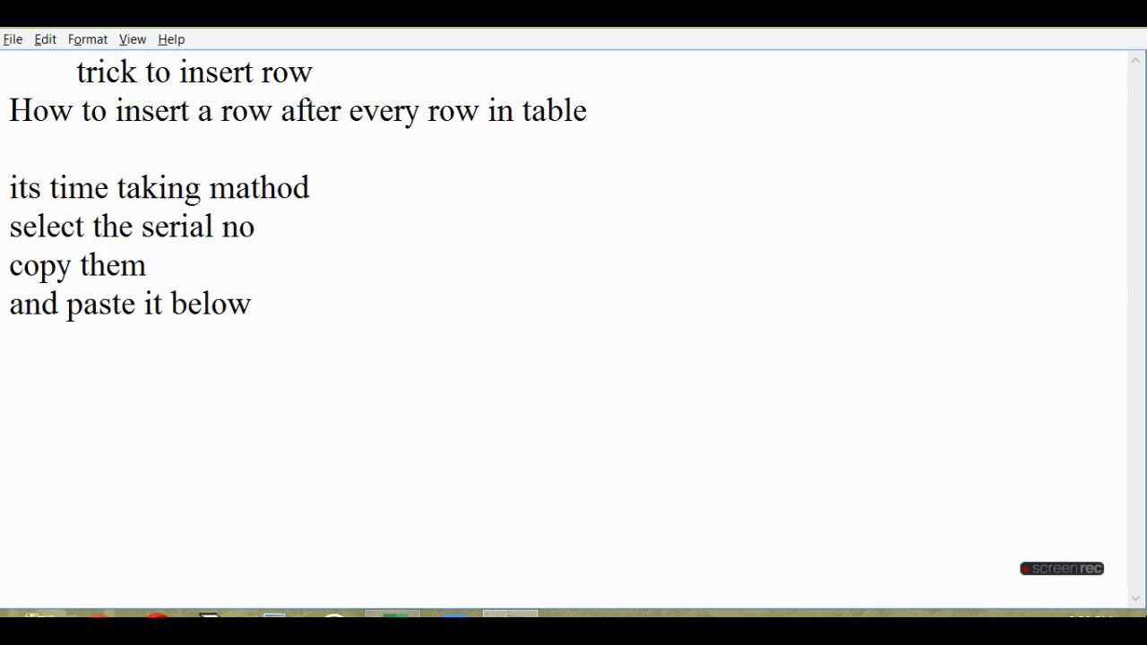
pyautogui.write('select ')
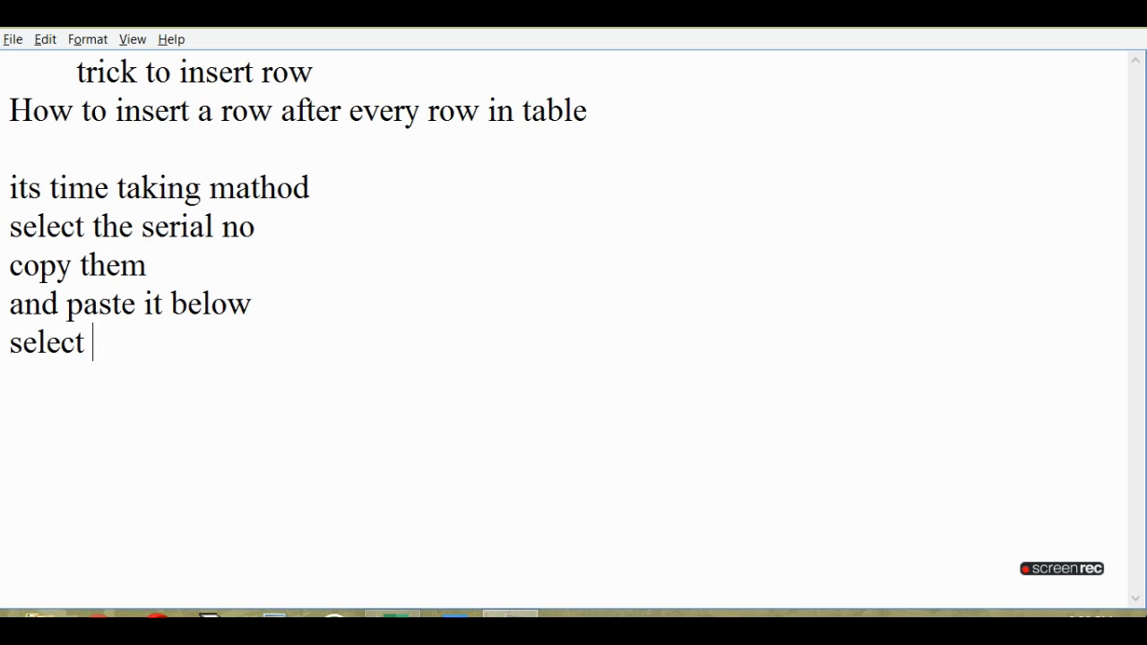
pyautogui.write('entire')
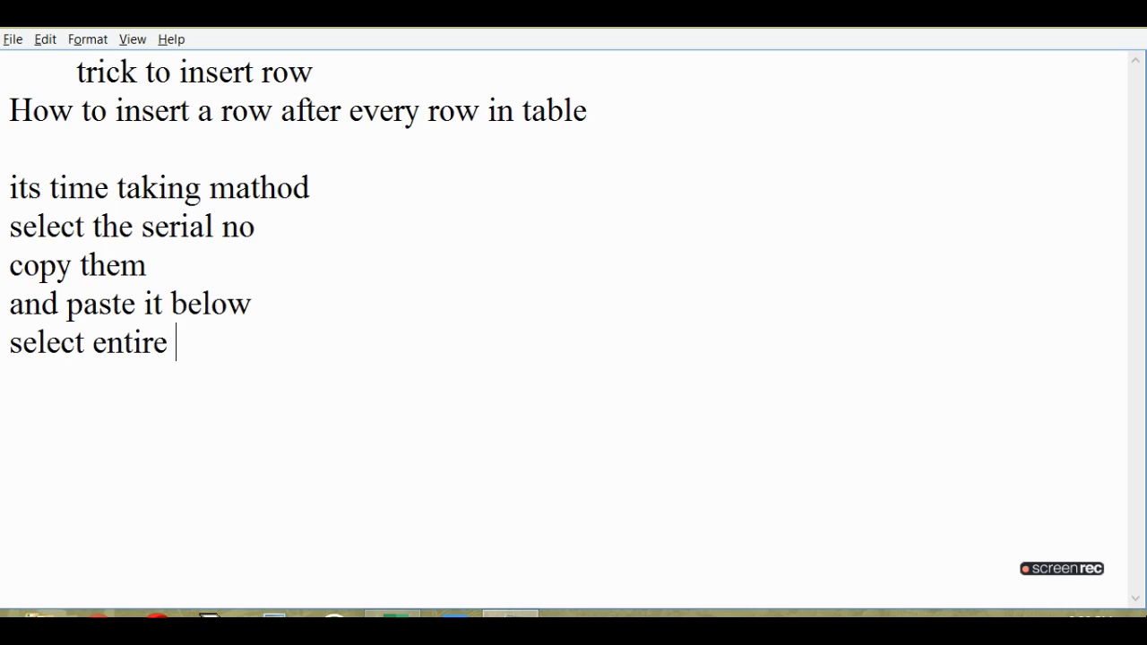
pyautogui.write(' column')
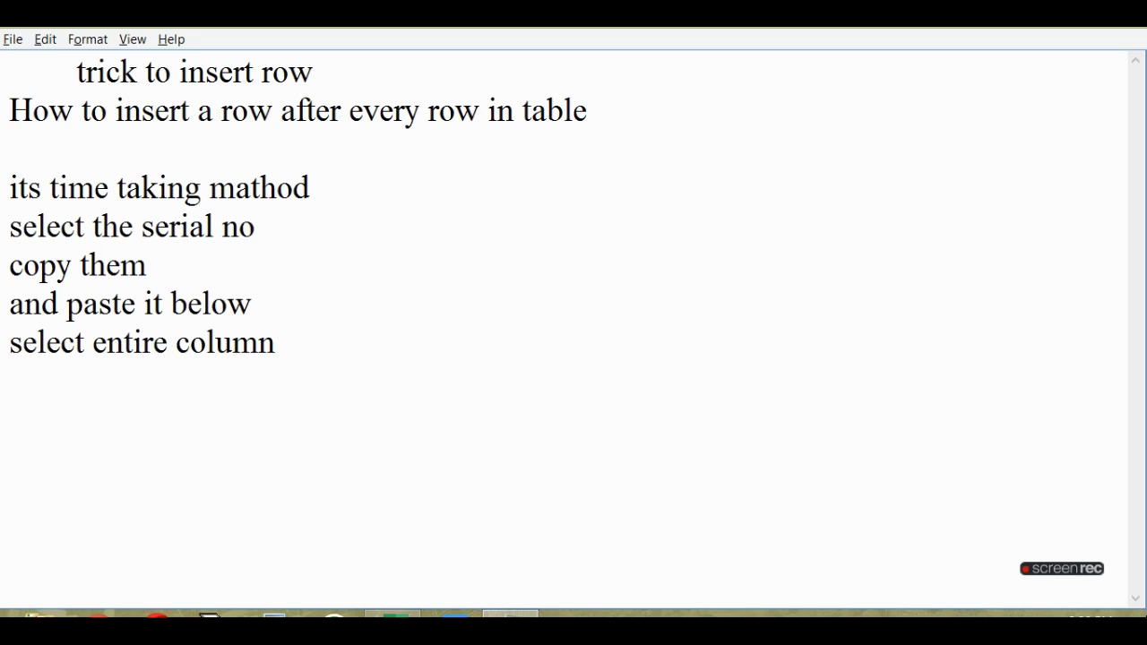
pyautogui.press('Return')
pyautogui.write('and sor')
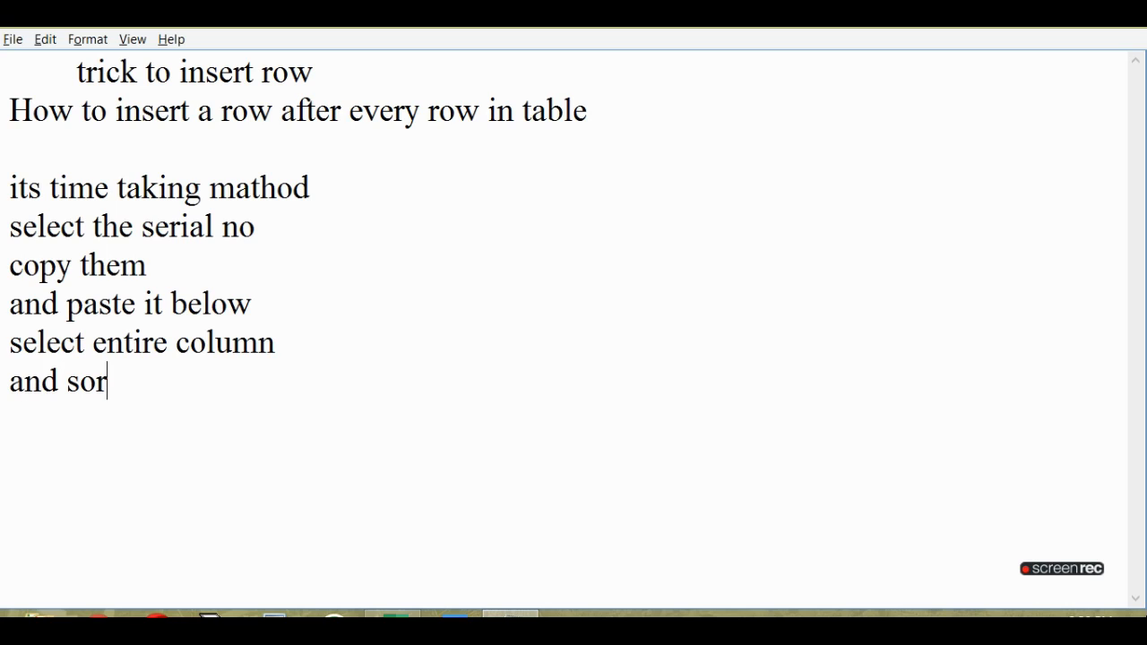
pyautogui.write('t them as')
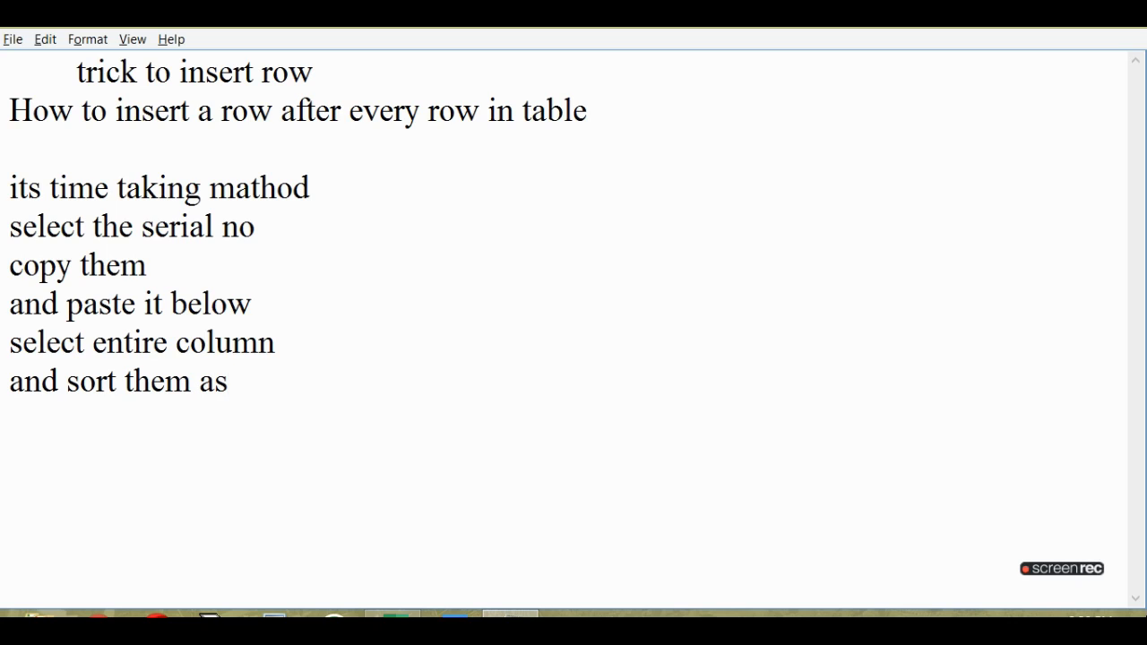
pyautogui.write('e')
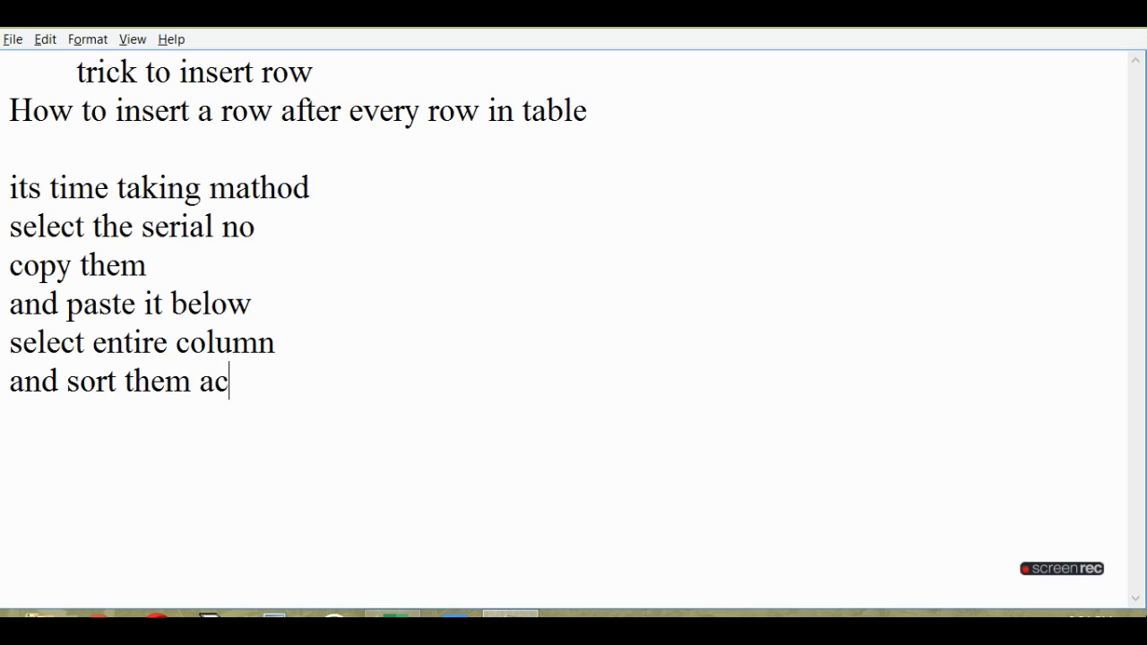
pyautogui.press('BackSpace')
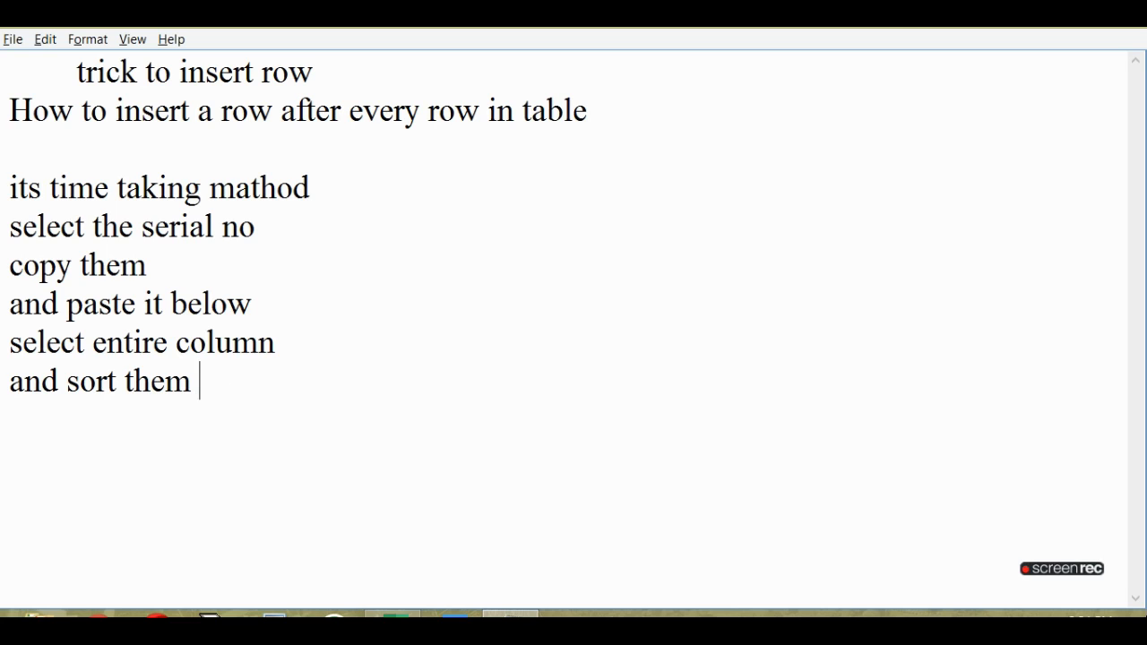
# Switch back to Excel and select all original and pasted serial numbers in column A, from A2 to A129
pyautogui.hotkey('alt', 'Tab')
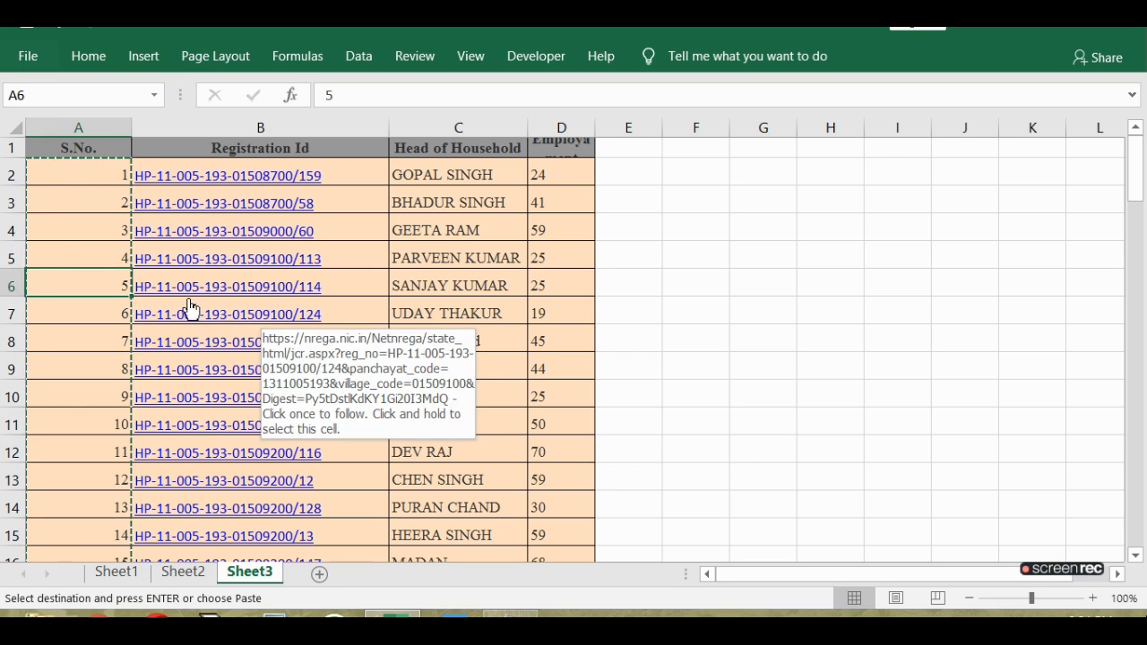
pyautogui.click(92, 174)
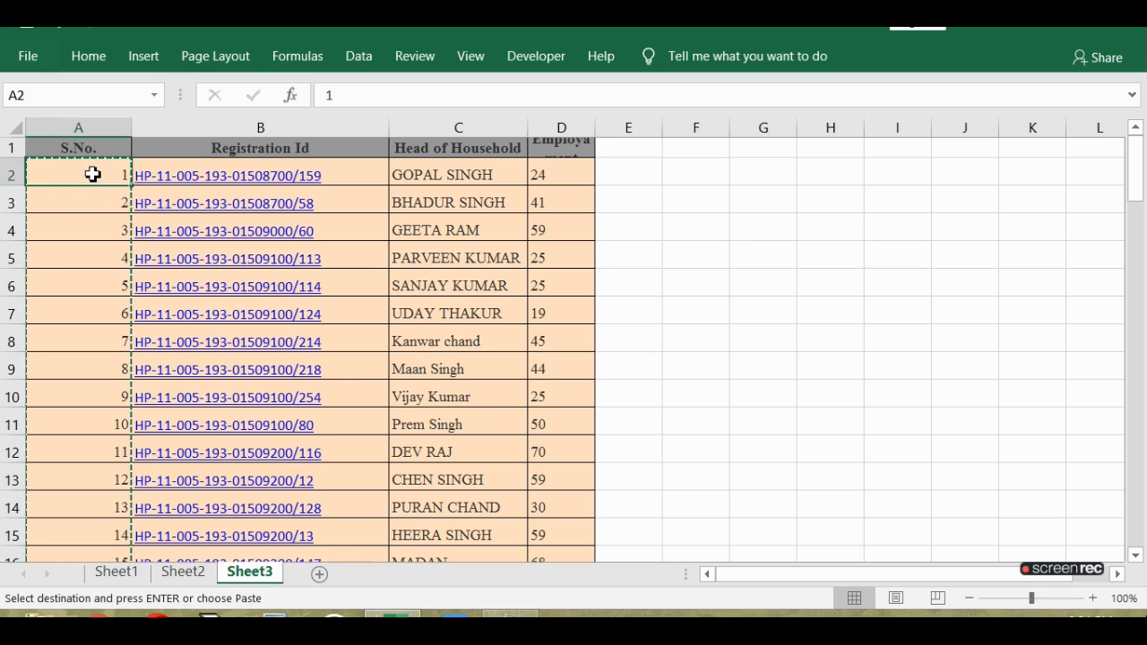
pyautogui.moveTo(93, 173); pyautogui.dragTo(93, 549)
pyautogui.hotkey('shift', 'Down')
pyautogui.hotkey('shift', 'Down')
pyautogui.hotkey('shift', 'Down')
pyautogui.hotkey('shift', 'Down')
pyautogui.hotkey('shift', 'Down')
pyautogui.hotkey('shift', 'Down')
pyautogui.hotkey('shift', 'Down')
pyautogui.hotkey('shift', 'Down')
pyautogui.hotkey('shift', 'Down')
pyautogui.hotkey('shift', 'Down')
pyautogui.hotkey('shift', 'Down')
pyautogui.hotkey('shift', 'Down')
pyautogui.hotkey('shift', 'Down')
pyautogui.hotkey('shift', 'Down')
pyautogui.hotkey('shift', 'Down')
pyautogui.hotkey('shift', 'Down')
pyautogui.hotkey('shift', 'Down')
pyautogui.hotkey('shift', 'Down')
pyautogui.hotkey('shift', 'Down')
pyautogui.hotkey('shift', 'Down')
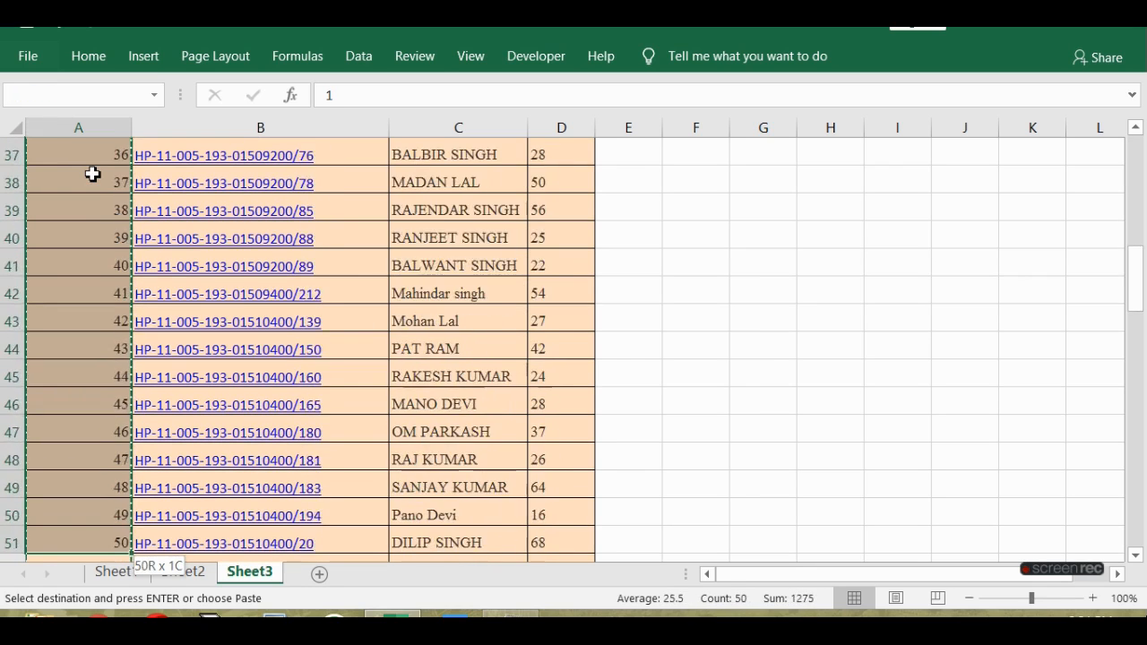
pyautogui.hotkey('shift', 'Down')
pyautogui.hotkey('shift', 'Down')
pyautogui.hotkey('shift', 'Down')
pyautogui.hotkey('shift', 'Down')
pyautogui.hotkey('shift', 'Down')
pyautogui.hotkey('shift', 'Down')
pyautogui.hotkey('shift', 'Down')
pyautogui.hotkey('shift', 'Down')
pyautogui.hotkey('shift', 'Down')
pyautogui.hotkey('shift', 'Down')
pyautogui.hotkey('shift', 'Down')
pyautogui.hotkey('shift', 'Down')
pyautogui.hotkey('shift', 'Down')
pyautogui.hotkey('shift', 'Down')
pyautogui.hotkey('shift', 'Down')
pyautogui.hotkey('shift', 'Down')
pyautogui.hotkey('shift', 'Down')
pyautogui.hotkey('shift', 'Down')
pyautogui.hotkey('shift', 'Down')
pyautogui.hotkey('shift', 'Down')
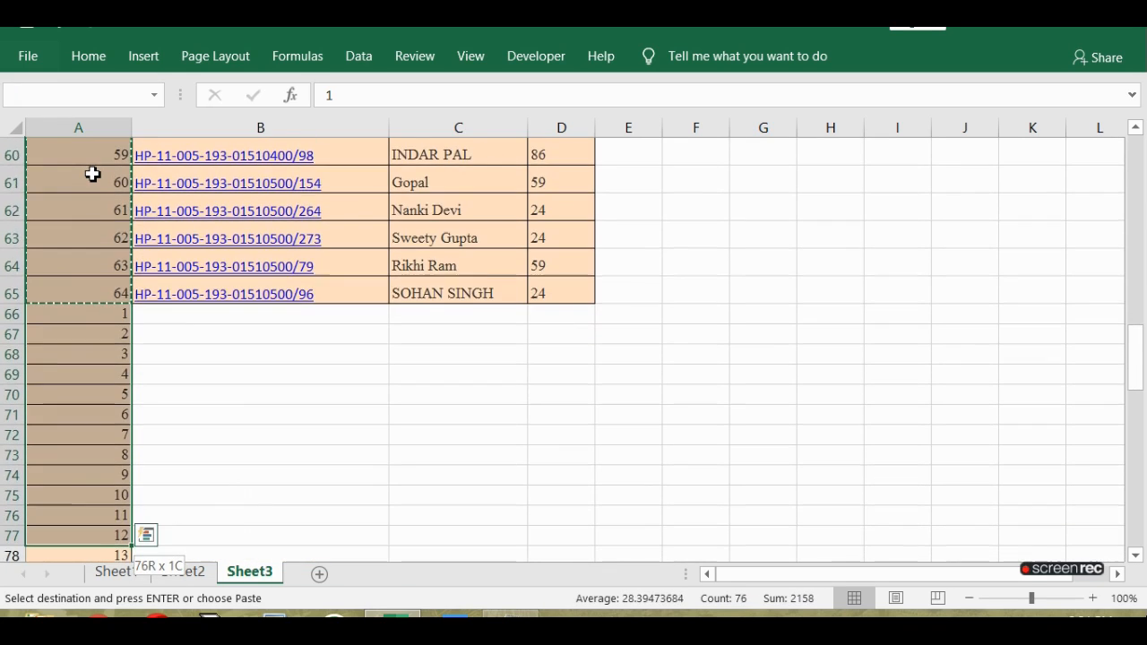
pyautogui.hotkey('shift', 'Down')
pyautogui.hotkey('shift', 'Down')
pyautogui.hotkey('shift', 'Down')
pyautogui.hotkey('shift', 'Down')
pyautogui.hotkey('shift', 'Down')
pyautogui.hotkey('shift', 'Down')
pyautogui.hotkey('shift', 'Down')
pyautogui.hotkey('shift', 'Down')
pyautogui.hotkey('shift', 'Down')
pyautogui.hotkey('shift', 'Down')
pyautogui.hotkey('shift', 'Down')
pyautogui.hotkey('shift', 'Down')
pyautogui.hotkey('shift', 'Down')
pyautogui.hotkey('shift', 'Down')
pyautogui.hotkey('shift', 'Down')
pyautogui.hotkey('shift', 'Down')
pyautogui.hotkey('shift', 'Down')
pyautogui.hotkey('shift', 'Down')
pyautogui.hotkey('shift', 'Down')
pyautogui.hotkey('shift', 'Down')
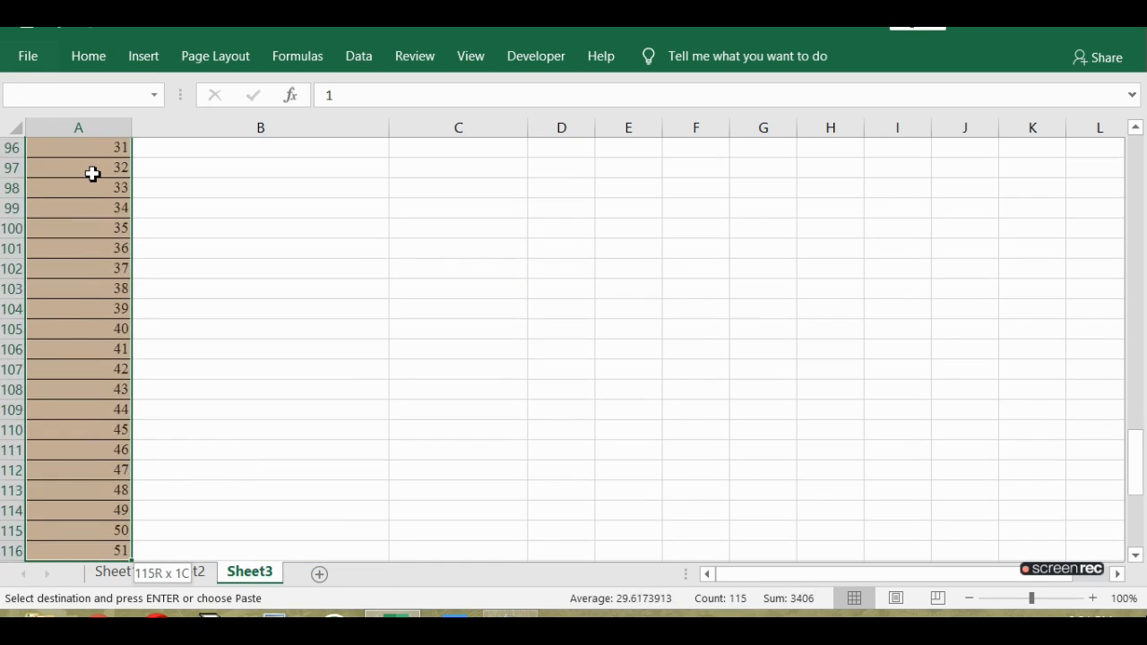
pyautogui.hotkey('shift', 'Down')
pyautogui.hotkey('shift', 'Down')
pyautogui.hotkey('shift', 'Down')
pyautogui.hotkey('shift', 'Down')
pyautogui.hotkey('shift', 'Down')
pyautogui.hotkey('shift', 'Down')
pyautogui.hotkey('shift', 'Down')
pyautogui.hotkey('shift', 'Down')
pyautogui.hotkey('shift', 'Down')
pyautogui.hotkey('shift', 'Down')
pyautogui.hotkey('shift', 'Up')
pyautogui.hotkey('shift', 'Up')
pyautogui.hotkey('shift', 'Up')
pyautogui.hotkey('shift', 'Up')
pyautogui.hotkey('shift', 'Up')
pyautogui.hotkey('shift', 'Up')
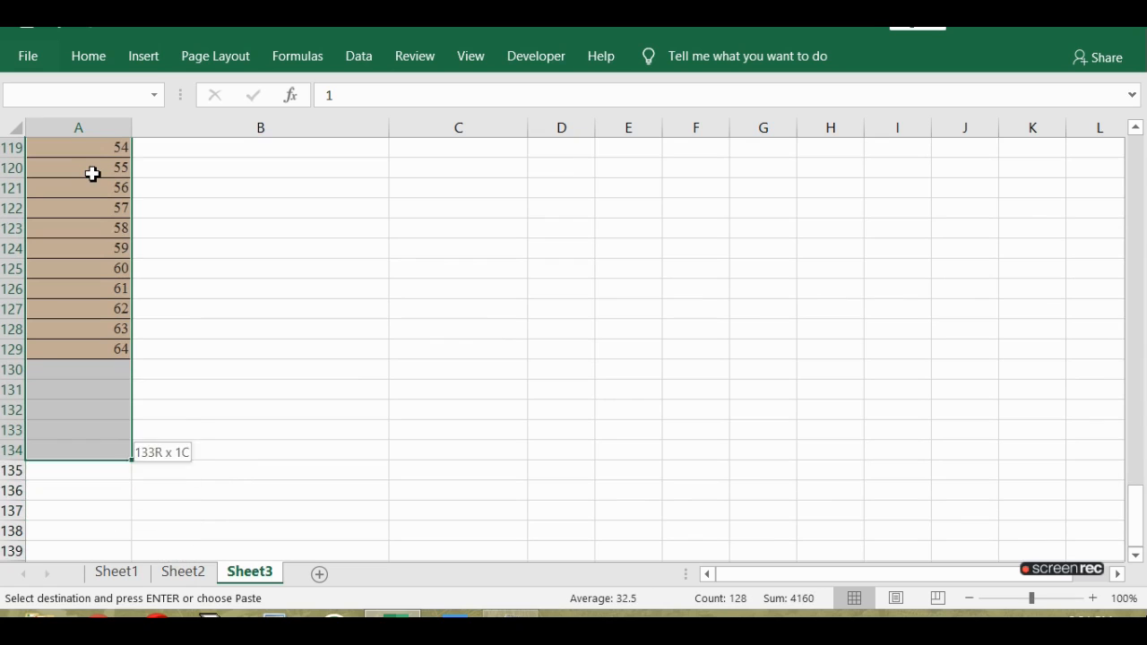
pyautogui.hotkey('shift', 'Up')
pyautogui.hotkey('shift', 'Up')
pyautogui.hotkey('shift', 'Up')
pyautogui.hotkey('shift', 'Down')
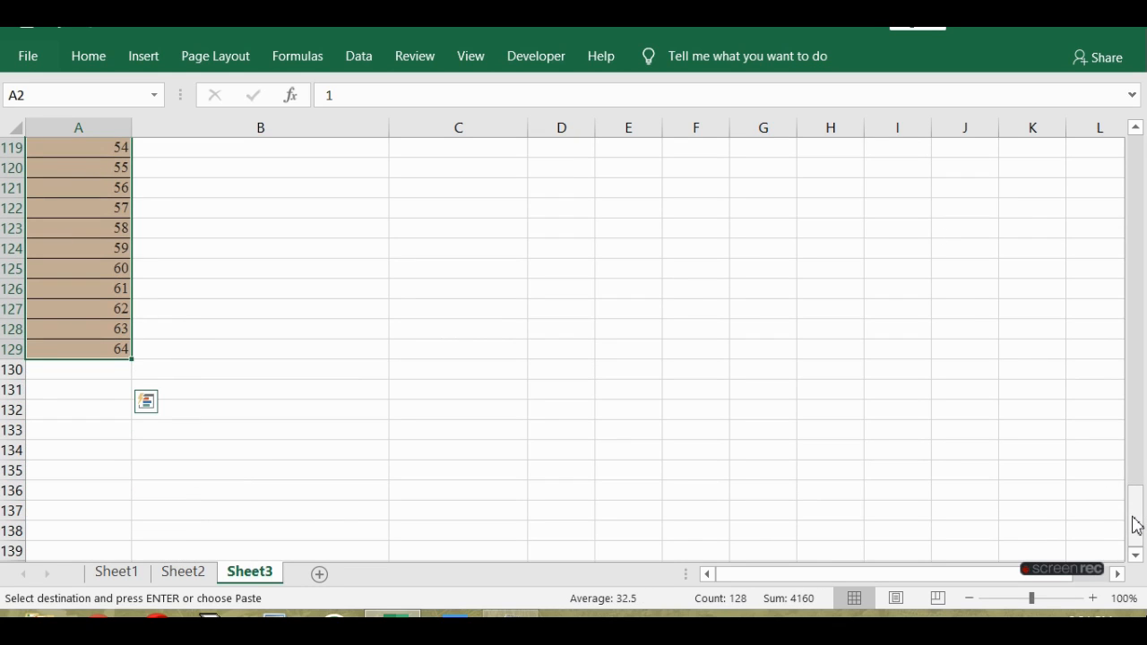
# Sort the selected serial numbers from smallest to largest, expanding the selection to include the adjacent columns
pyautogui.moveTo(1137, 524); pyautogui.dragTo(1132, 157)
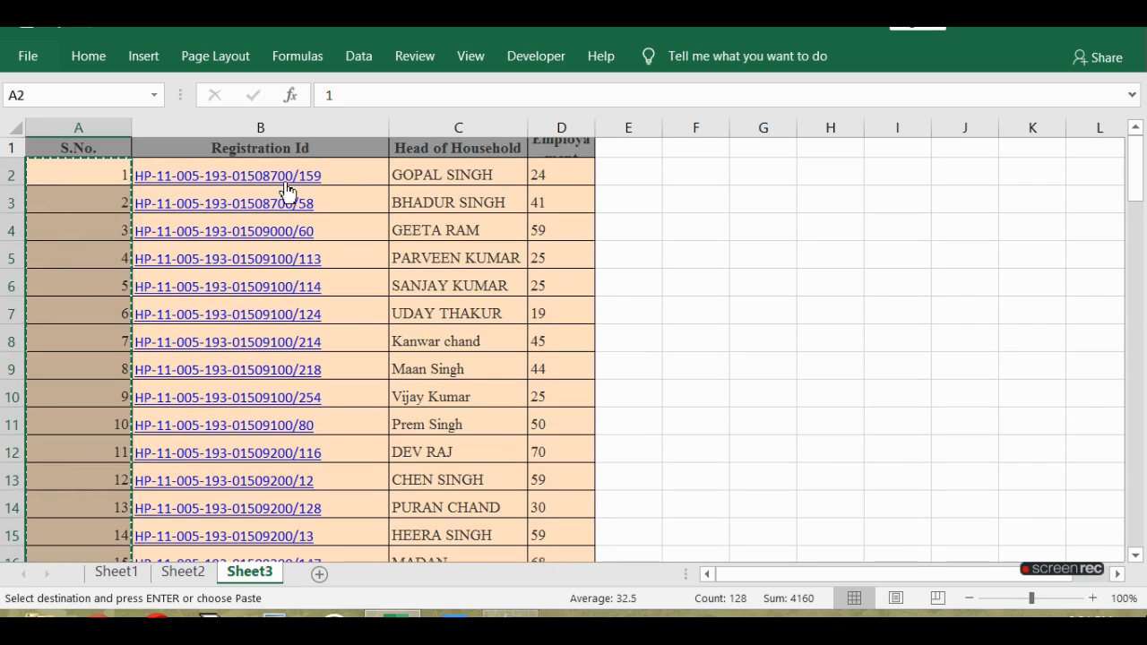
pyautogui.click(90, 56)
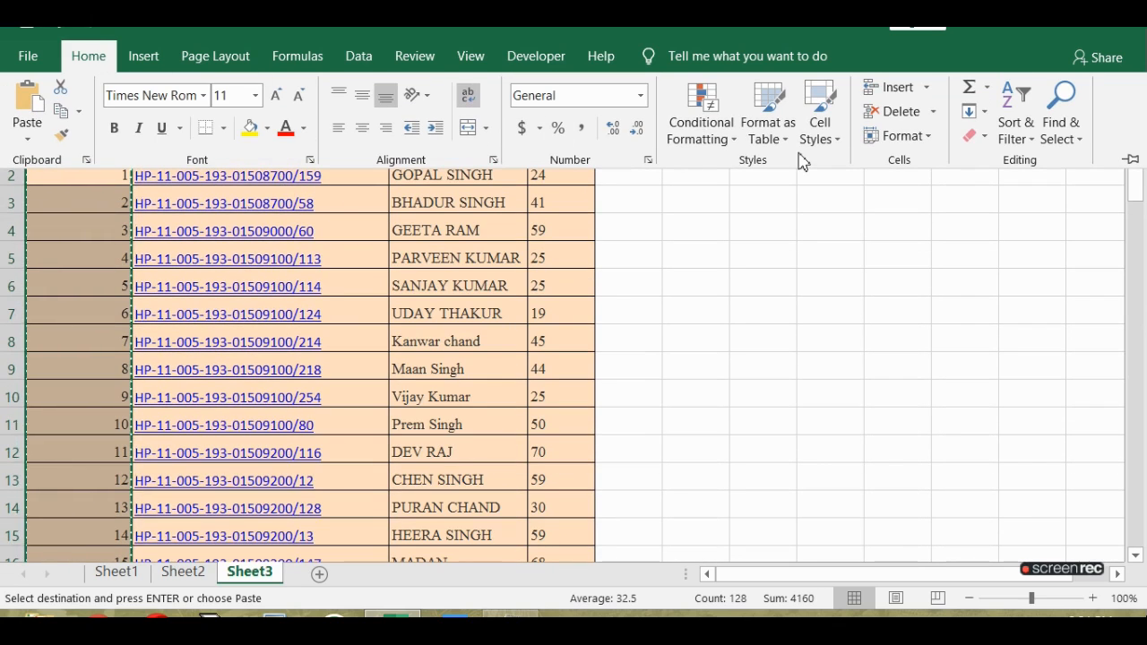
pyautogui.click(1021, 144)
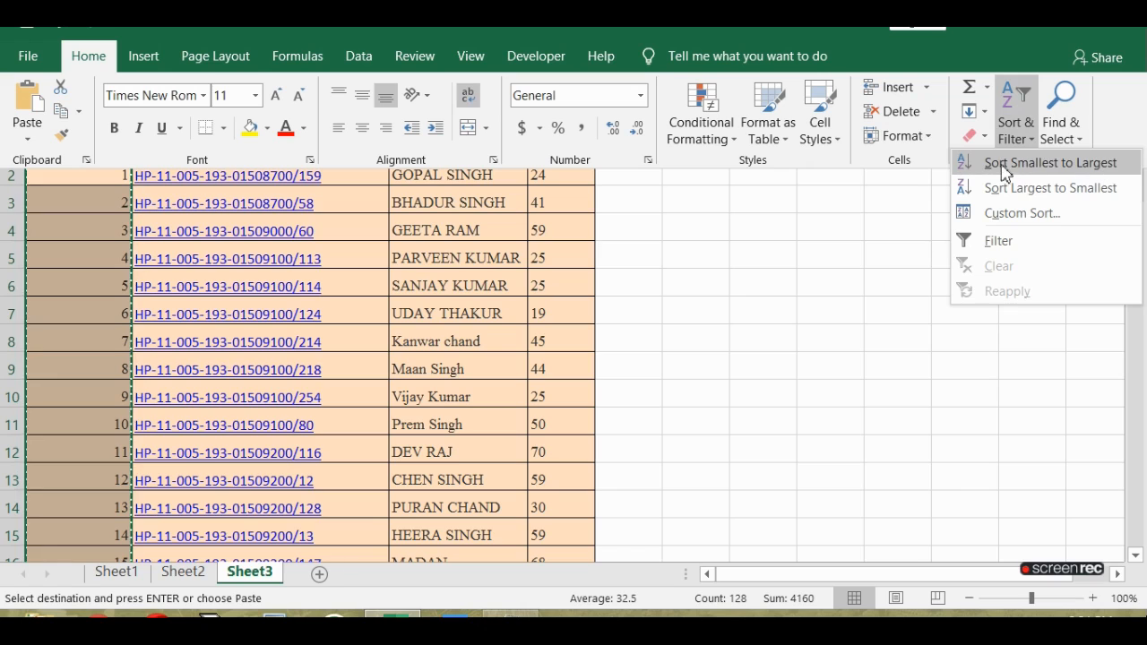
pyautogui.click(1072, 170)
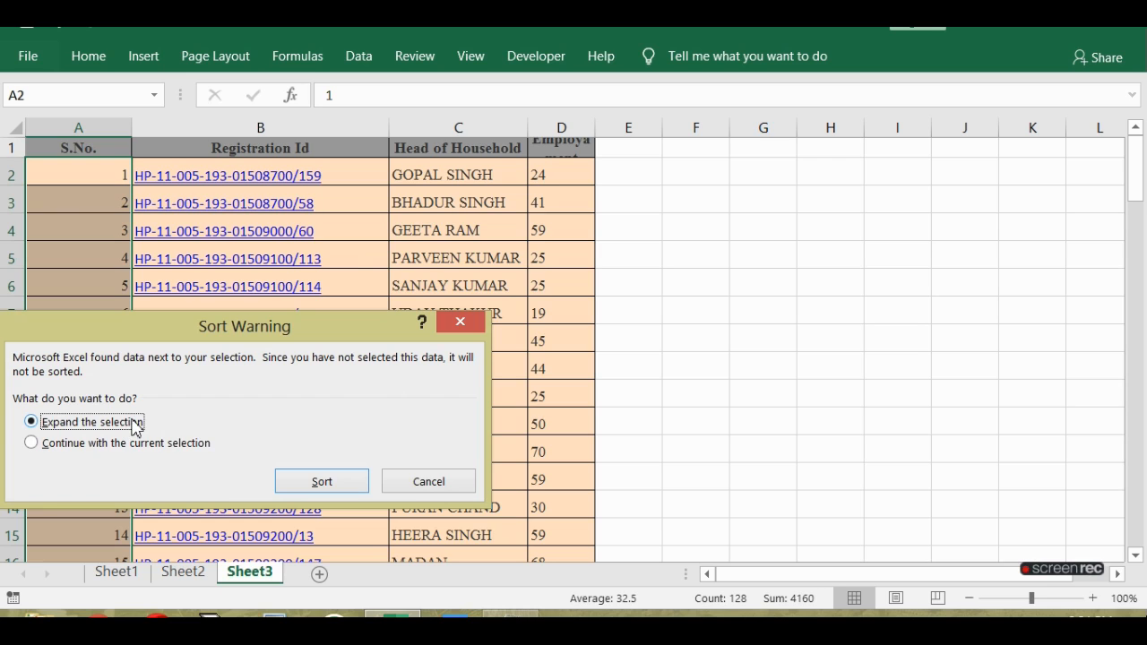
pyautogui.click(314, 487)
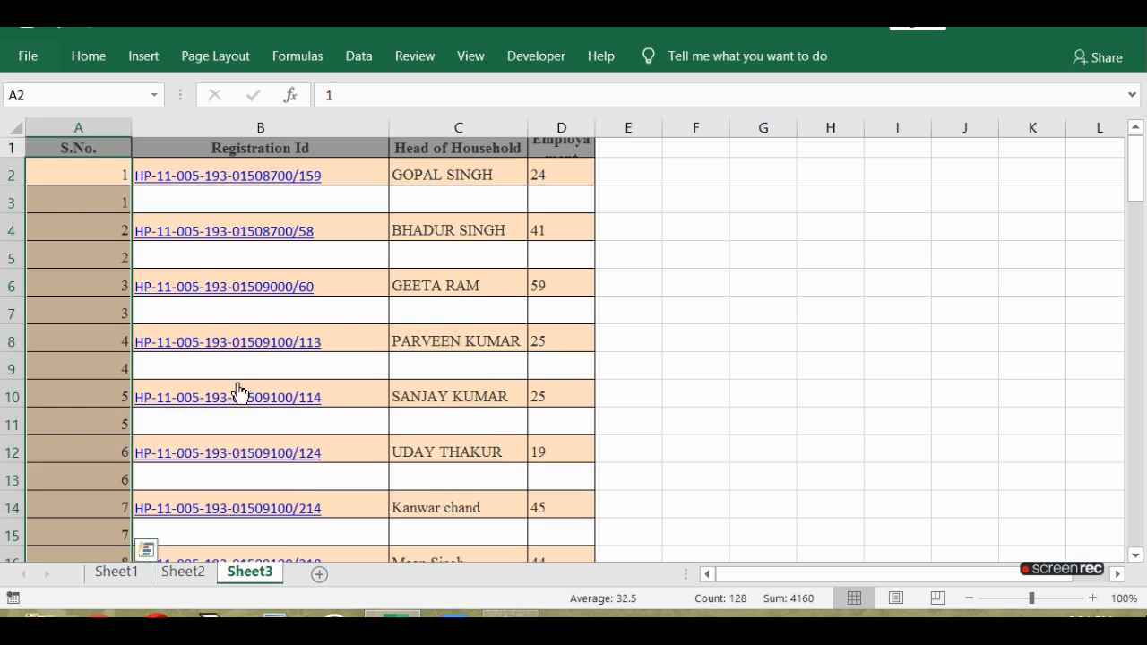
# Review the sorted table down the Registration Id column to check for a blank row after each record
pyautogui.click(193, 250)
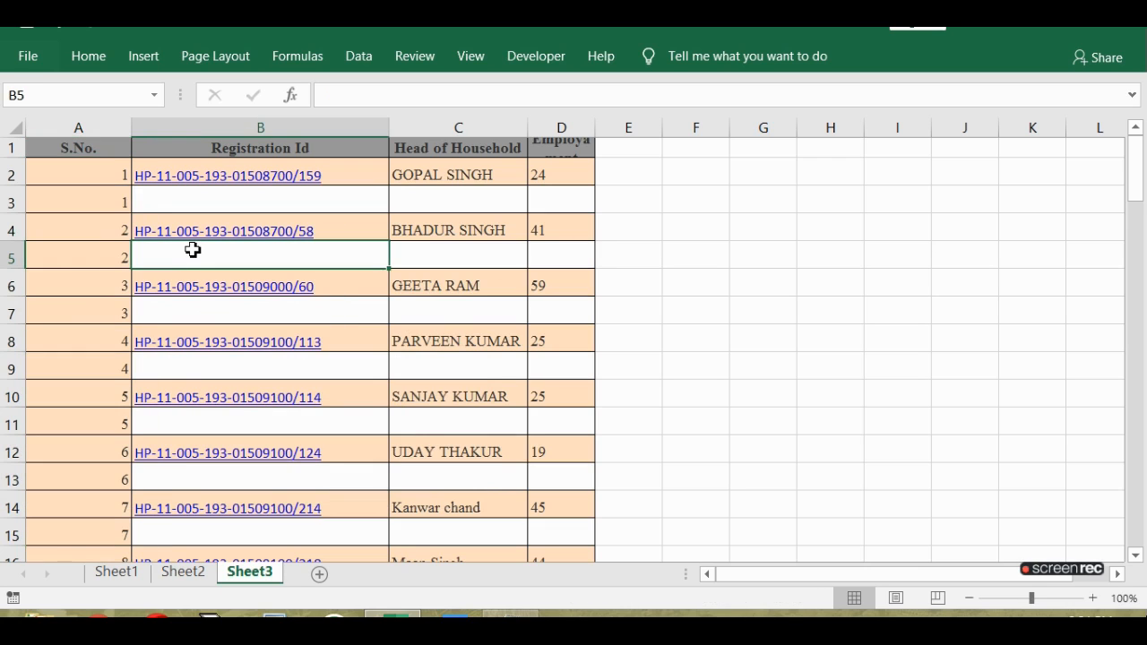
pyautogui.click(141, 193)
pyautogui.press('Down')
pyautogui.press('Down')
pyautogui.press('Down')
pyautogui.press('Down')
pyautogui.press('Down')
pyautogui.press('Down')
pyautogui.press('Down')
pyautogui.press('Down')
pyautogui.press('Down')
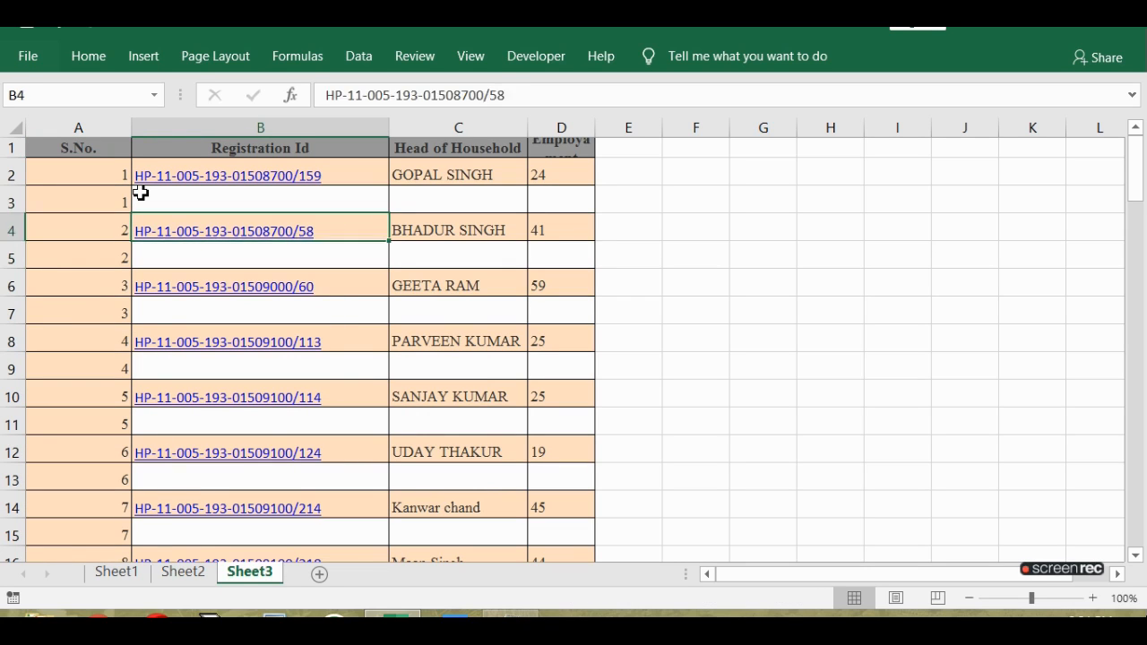
pyautogui.press('Down')
pyautogui.press('Down')
pyautogui.press('Down')
pyautogui.press('Down')
pyautogui.press('Down')
pyautogui.press('Down')
pyautogui.press('Down')
pyautogui.press('Down')
pyautogui.press('Down')
pyautogui.press('Down')
pyautogui.press('Down')
pyautogui.press('Down')
pyautogui.press('Down')
pyautogui.press('Down')
pyautogui.press('Down')
pyautogui.press('Down')
pyautogui.press('Down')
pyautogui.press('Down')
pyautogui.press('Down')
pyautogui.press('Down')
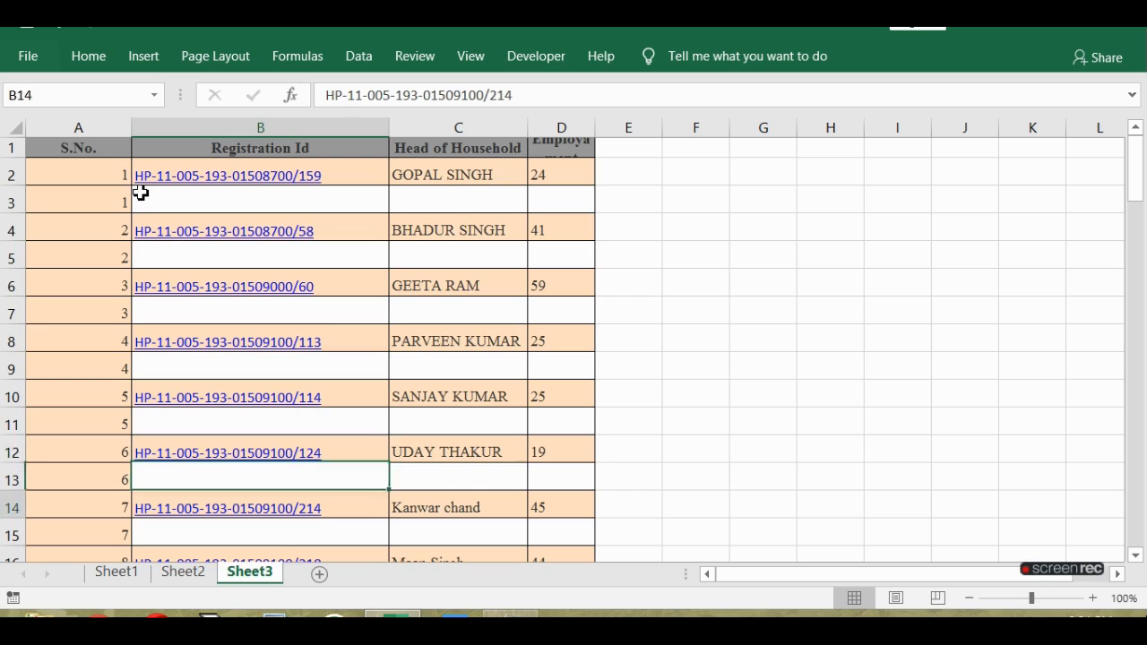
pyautogui.press('Down')
pyautogui.press('Down')
pyautogui.press('Down')
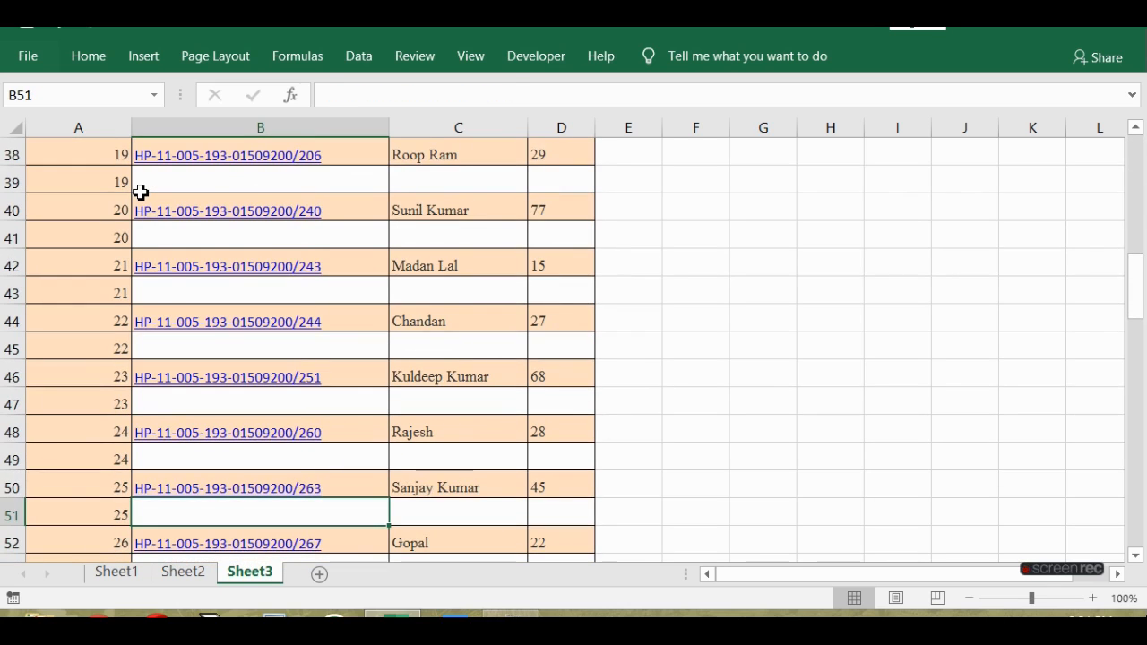
# Review the sorted table back up the Registration Id column towards the header, checking the blank row after each record
pyautogui.press('Up')
pyautogui.press('Up')
pyautogui.press('Up')
pyautogui.press('Up')
pyautogui.press('Up')
pyautogui.press('Up')
pyautogui.press('Up')
pyautogui.press('Up')
pyautogui.press('Up')
pyautogui.press('Up')
pyautogui.press('Up')
pyautogui.press('Up')
pyautogui.press('Up')
pyautogui.press('Up')
pyautogui.press('Up')
pyautogui.press('Up')
pyautogui.press('Up')
pyautogui.press('Up')
pyautogui.press('Up')
pyautogui.press('Up')
pyautogui.press('Up')
pyautogui.press('Up')
pyautogui.press('Up')
pyautogui.press('Up')
pyautogui.press('Up')
pyautogui.press('Up')
pyautogui.press('Up')
pyautogui.press('Up')
pyautogui.press('Up')
pyautogui.press('Up')
pyautogui.press('Up')
pyautogui.press('Up')
pyautogui.press('Up')
pyautogui.press('Up')
pyautogui.press('Up')
pyautogui.press('Up')
pyautogui.press('Up')
pyautogui.press('Up')
pyautogui.press('Up')
pyautogui.press('Up')
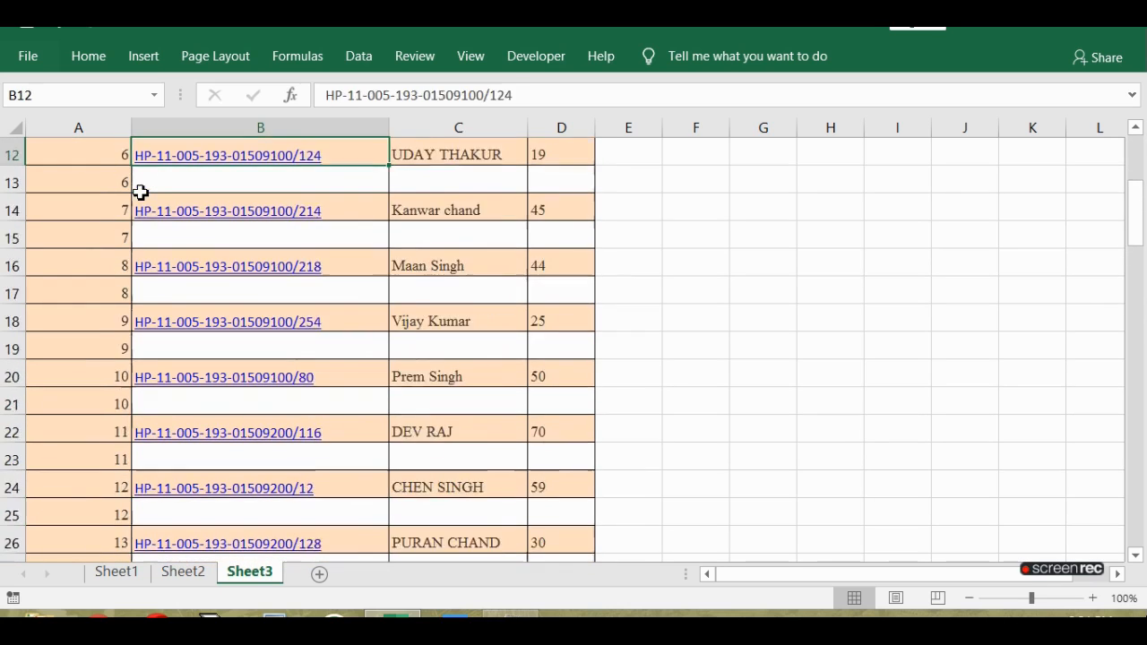
# Switch to Notepad and add the line "you get a row after every data row" below the sorting note
pyautogui.hotkey('alt', 'Tab')
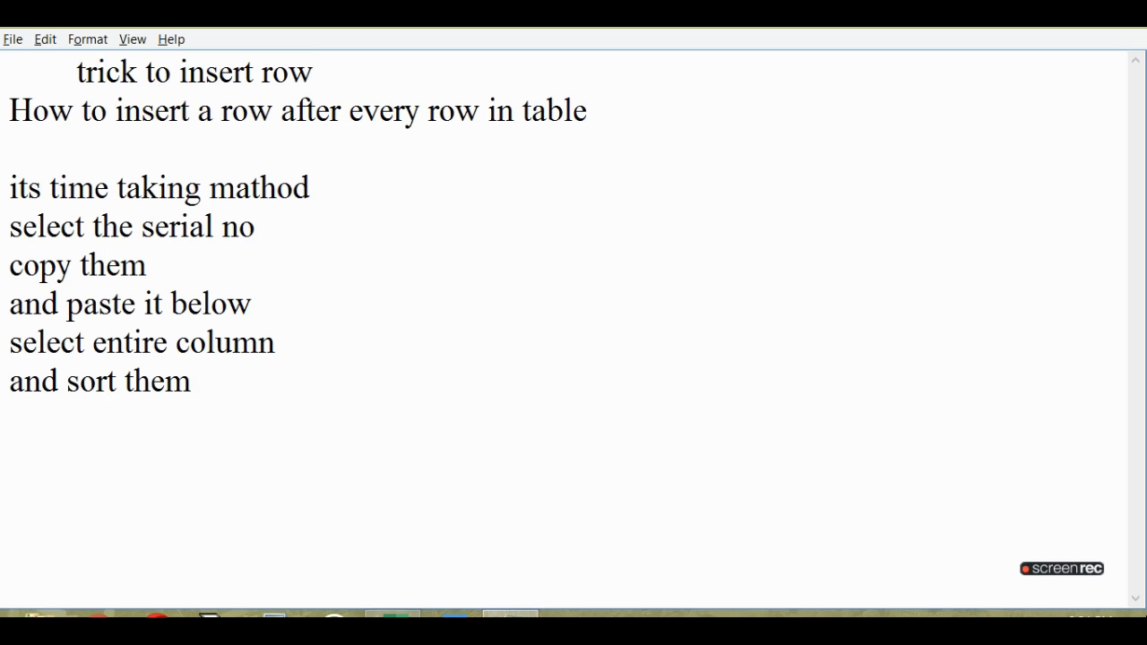
pyautogui.write('yo')
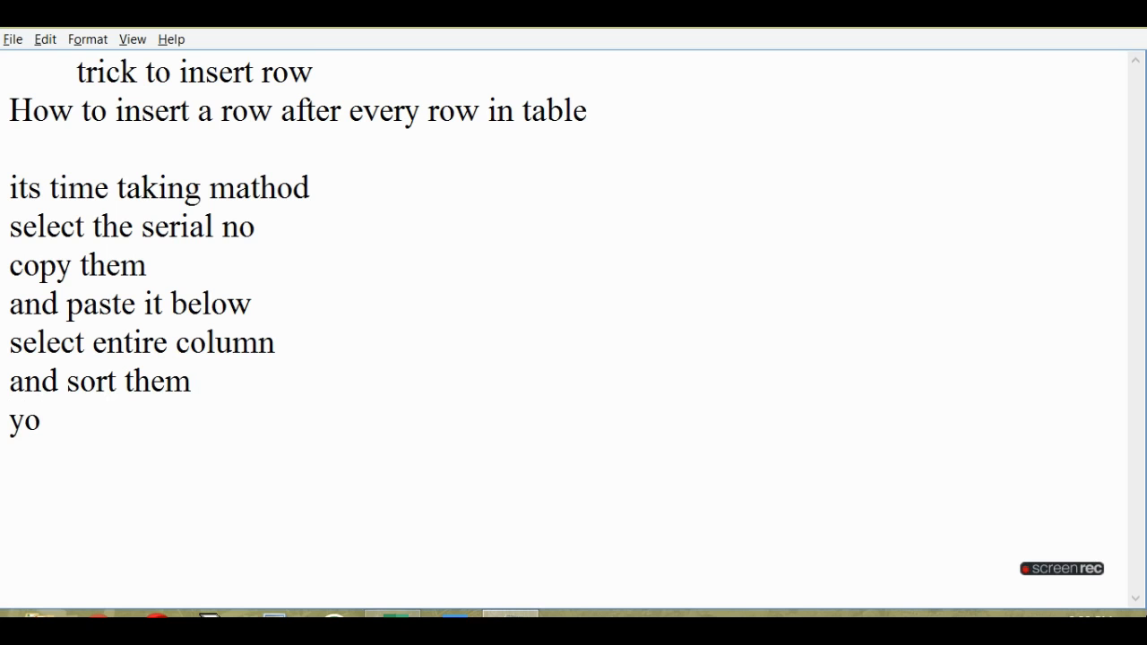
pyautogui.write('u get')
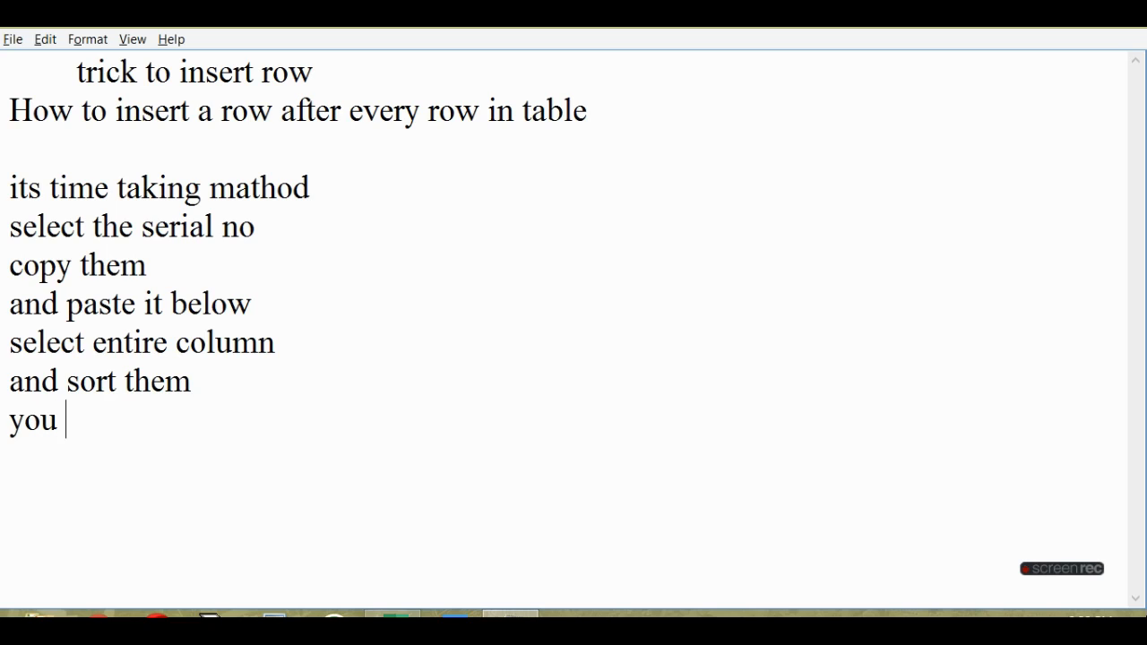
pyautogui.write(' a ')
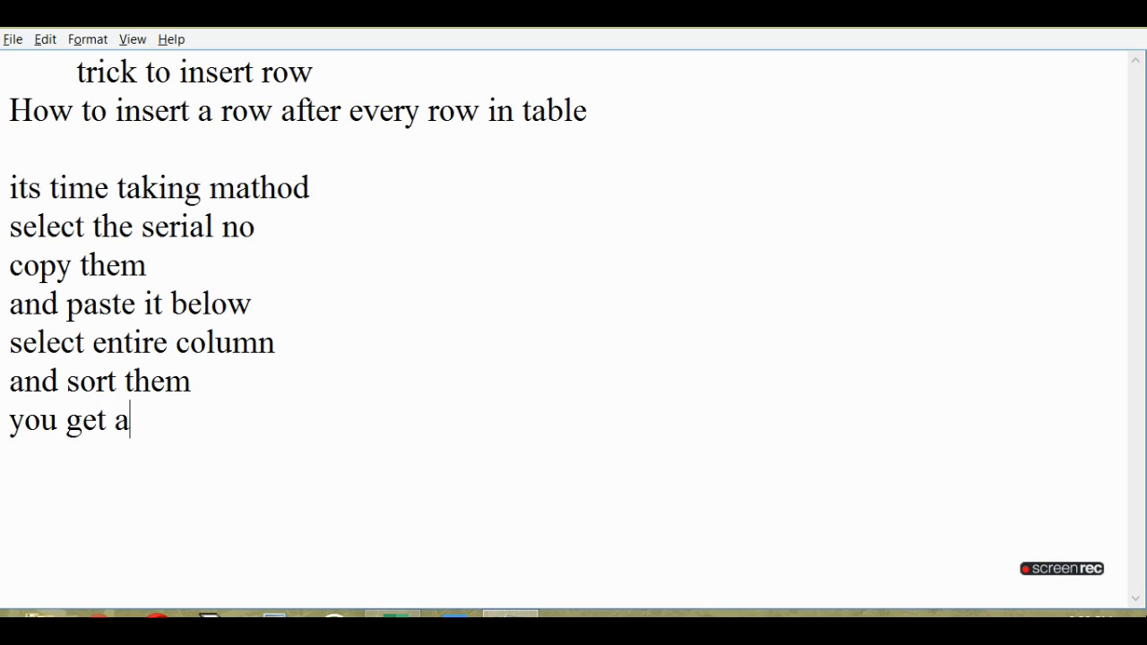
pyautogui.write('row a')
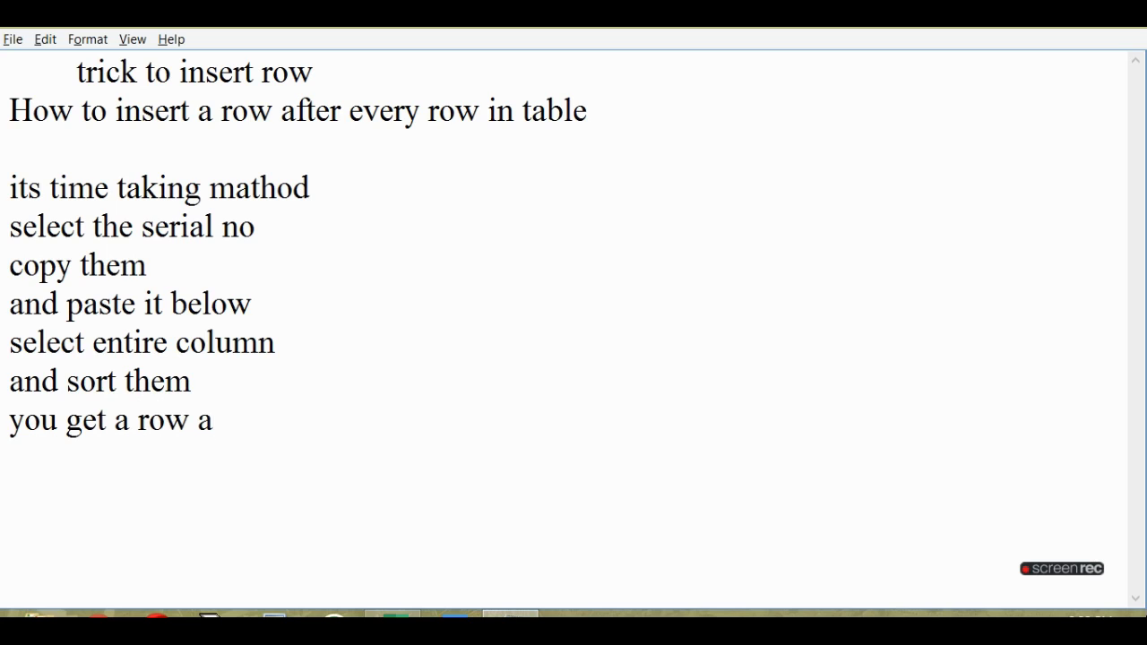
pyautogui.write('fter every')
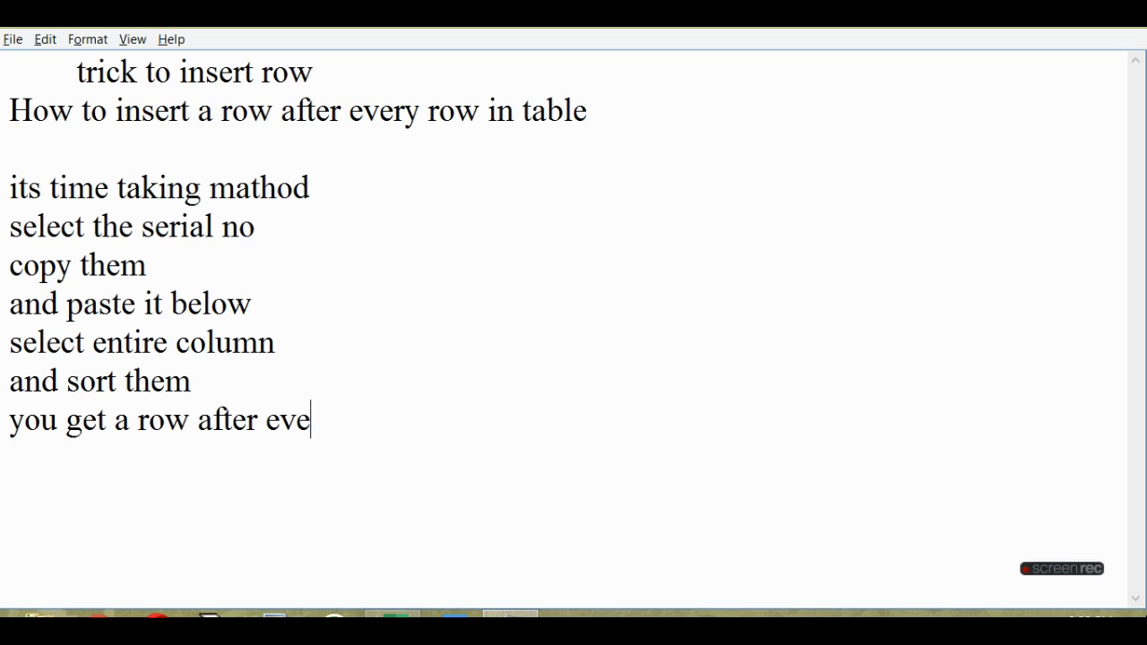
pyautogui.write('ata row')
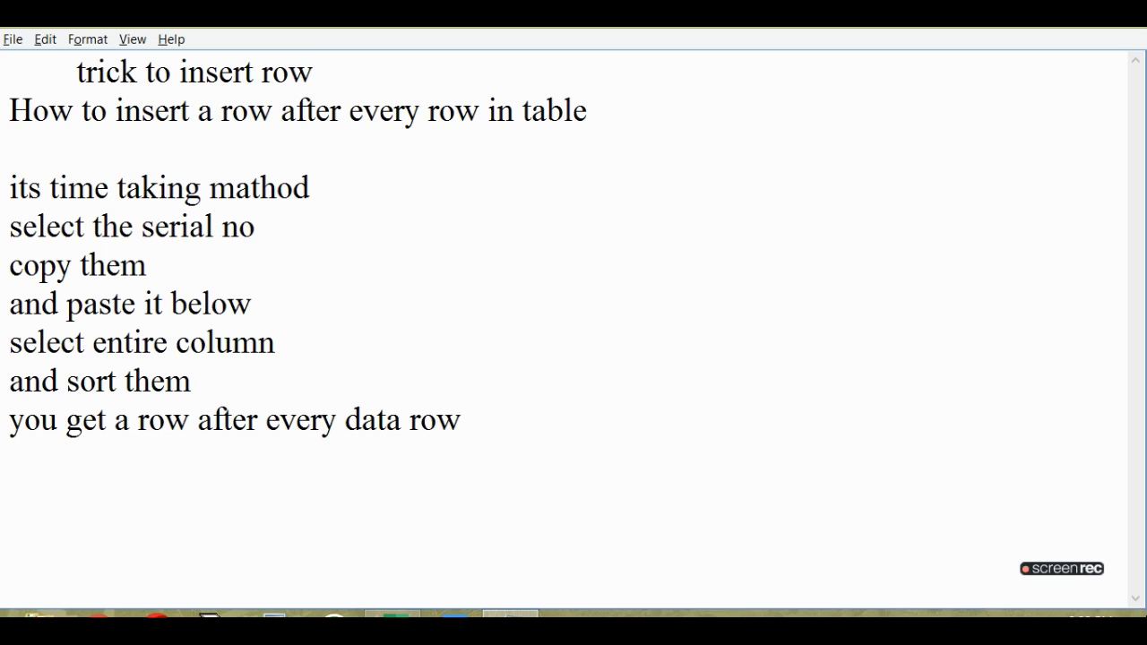
# Switch back to Excel and examine the first duplicated serial numbers in the S.No. column
pyautogui.hotkey('alt', 'Tab')
pyautogui.press('Left')
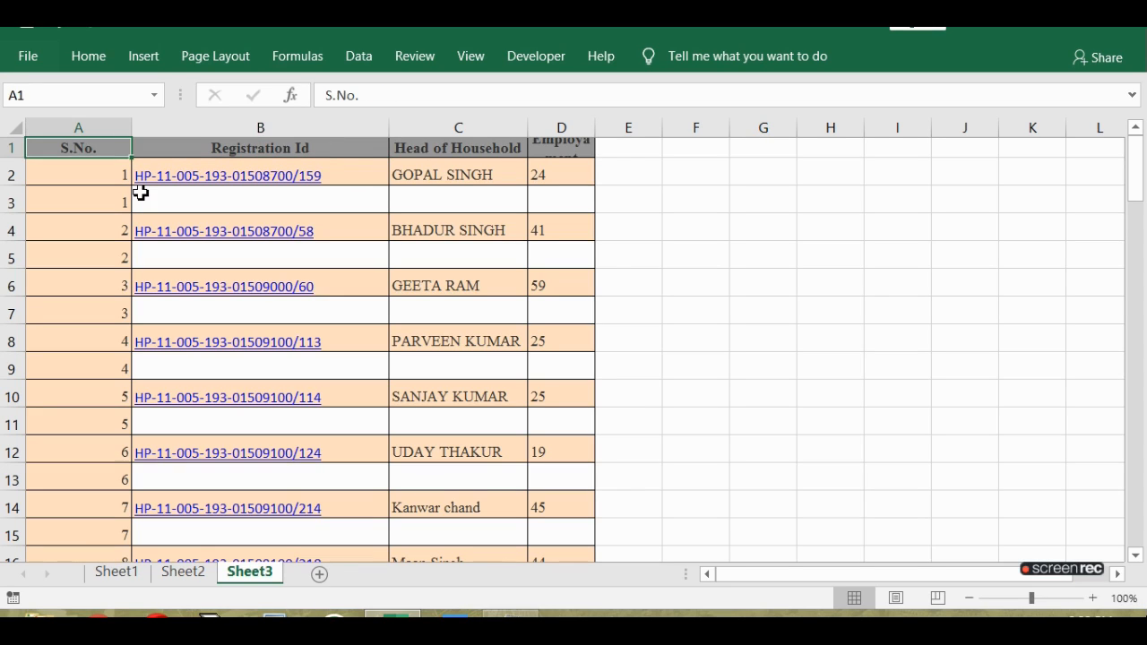
pyautogui.press('Down')
pyautogui.press('Down')
pyautogui.press('Down')
pyautogui.press('Down')
pyautogui.press('Down')
pyautogui.press('Down')
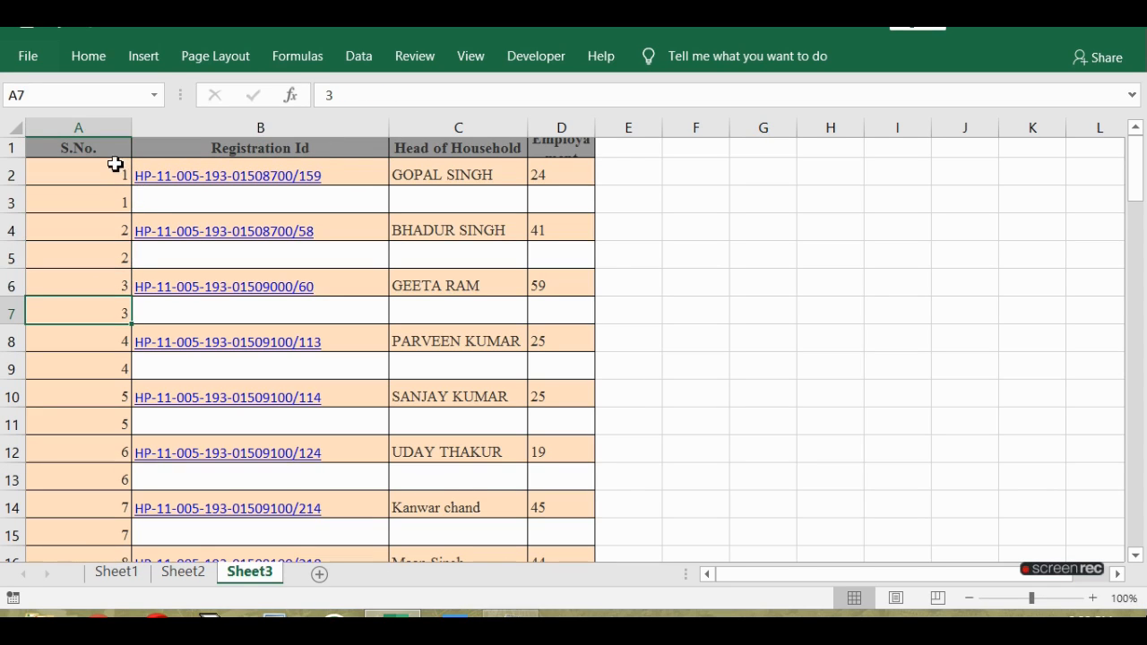
pyautogui.click(117, 126)
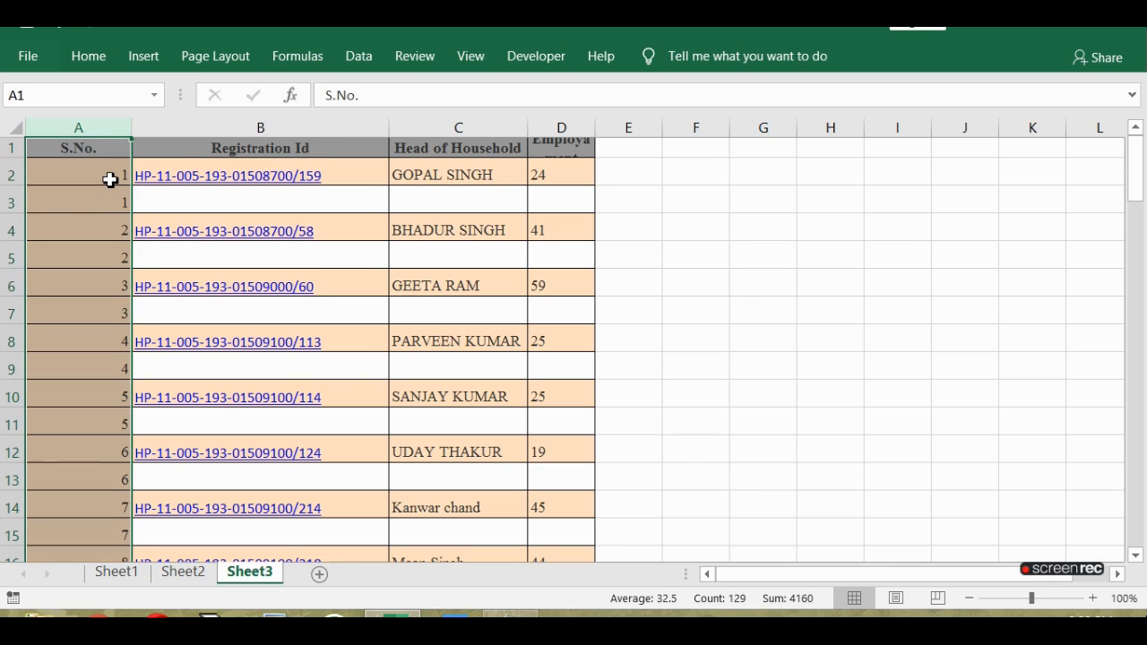
pyautogui.click(110, 181)
pyautogui.hotkey('shift', 'Down')
pyautogui.hotkey('shift', 'Down')
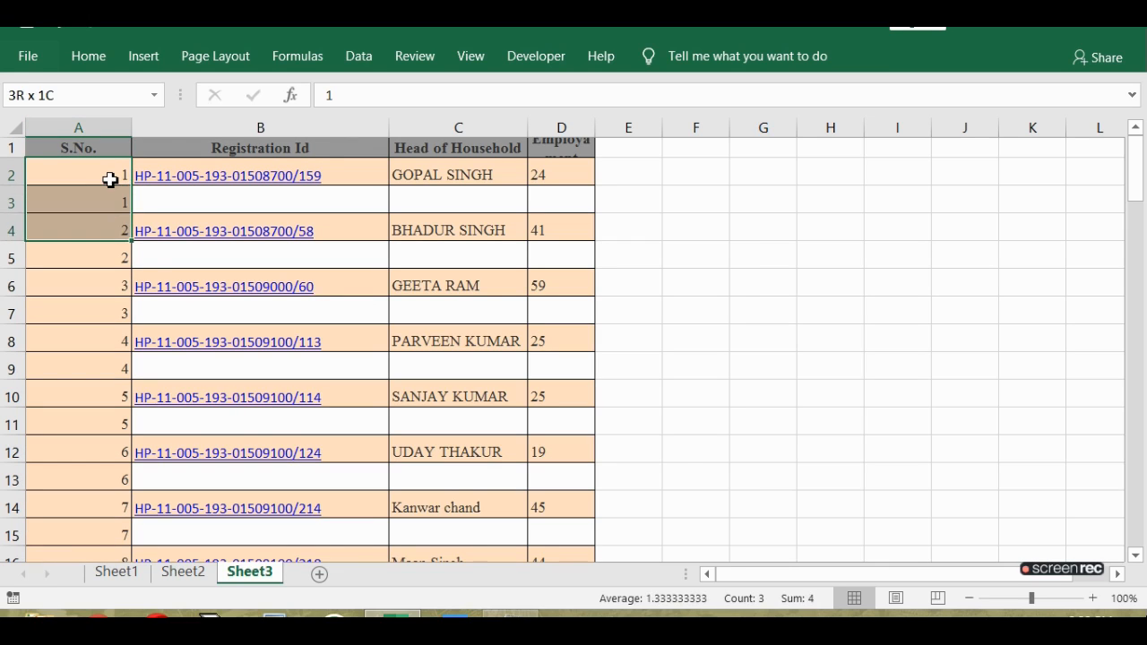
# Review the S.No. column down past the table's last row, checking that each serial number is paired with a blank row
pyautogui.press('Down')
pyautogui.press('Down')
pyautogui.press('Down')
pyautogui.press('Down')
pyautogui.press('Down')
pyautogui.press('Down')
pyautogui.press('Down')
pyautogui.press('Down')
pyautogui.press('Down')
pyautogui.press('Down')
pyautogui.press('Down')
pyautogui.press('Down')
pyautogui.press('Down')
pyautogui.press('Down')
pyautogui.press('Down')
pyautogui.press('Down')
pyautogui.press('Down')
pyautogui.press('Down')
pyautogui.press('Down')
pyautogui.press('Down')
pyautogui.press('Down')
pyautogui.press('Down')
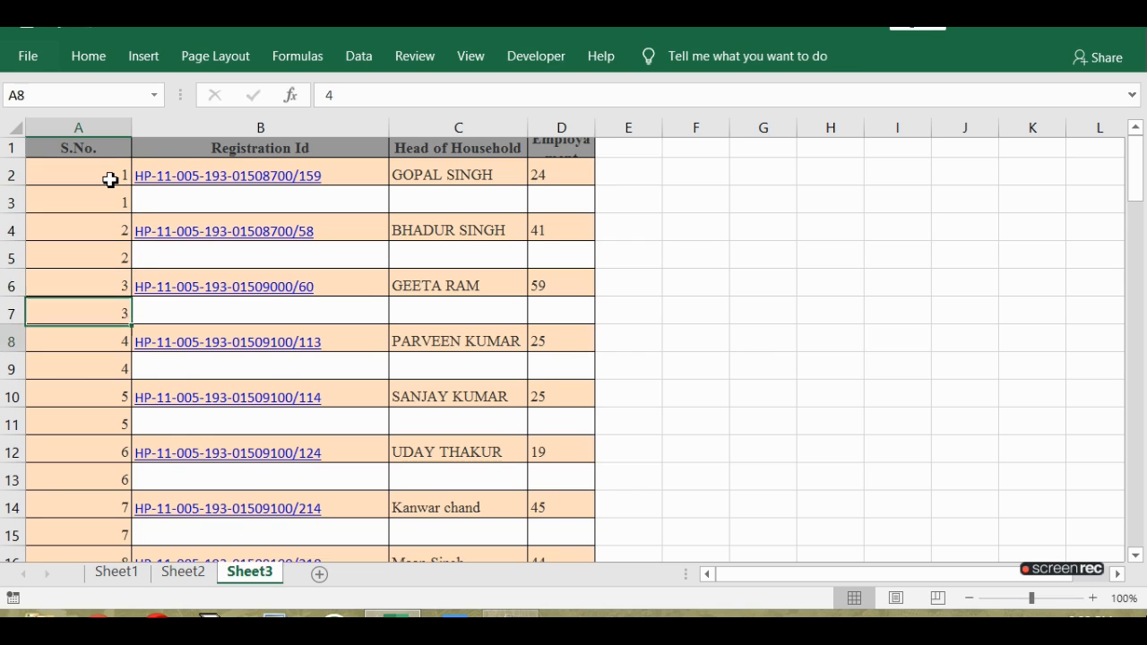
pyautogui.press('Down')
pyautogui.press('Down')
pyautogui.press('Down')
pyautogui.press('Down')
pyautogui.press('Down')
pyautogui.press('Down')
pyautogui.press('Down')
pyautogui.press('Down')
pyautogui.press('Down')
pyautogui.press('Down')
pyautogui.press('Down')
pyautogui.press('Down')
pyautogui.press('Down')
pyautogui.press('Down')
pyautogui.press('Down')
pyautogui.press('Down')
pyautogui.press('Down')
pyautogui.press('Down')
pyautogui.press('Down')
pyautogui.press('Down')
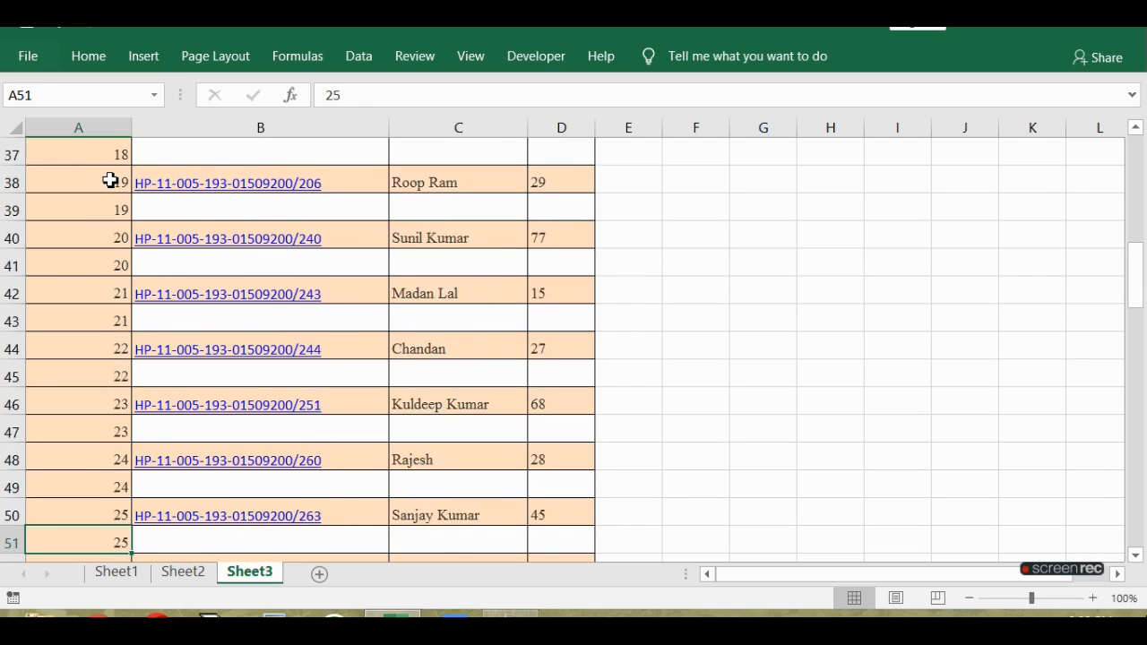
pyautogui.press('Down')
pyautogui.press('Down')
pyautogui.press('Down')
pyautogui.press('Down')
pyautogui.press('Down')
pyautogui.press('Down')
pyautogui.press('Down')
pyautogui.press('Down')
pyautogui.press('Down')
pyautogui.press('Down')
pyautogui.press('Down')
pyautogui.press('Down')
pyautogui.press('Down')
pyautogui.press('Down')
pyautogui.press('Down')
pyautogui.press('Down')
pyautogui.press('Down')
pyautogui.press('Down')
pyautogui.press('Down')
pyautogui.press('Down')
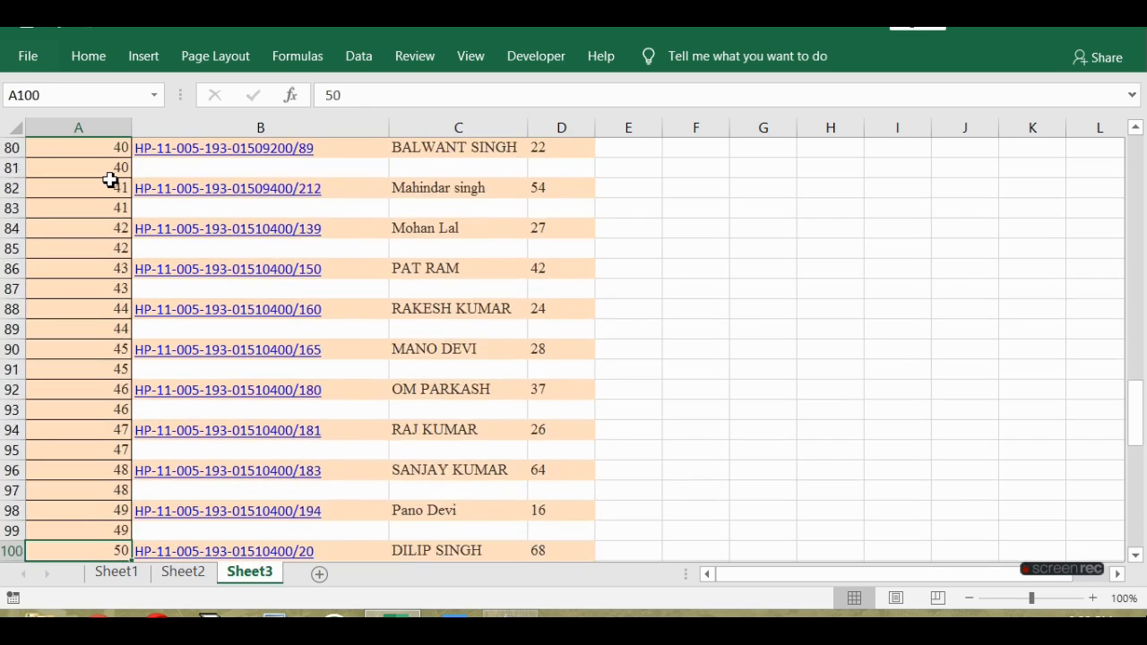
pyautogui.press('Down')
pyautogui.press('Down')
pyautogui.press('Down')
pyautogui.press('Down')
pyautogui.press('Down')
pyautogui.press('Down')
pyautogui.press('Down')
pyautogui.press('Down')
pyautogui.press('Down')
pyautogui.press('Down')
pyautogui.press('Down')
pyautogui.press('Down')
pyautogui.press('Down')
pyautogui.press('Down')
pyautogui.press('Down')
pyautogui.press('Down')
pyautogui.press('Down')
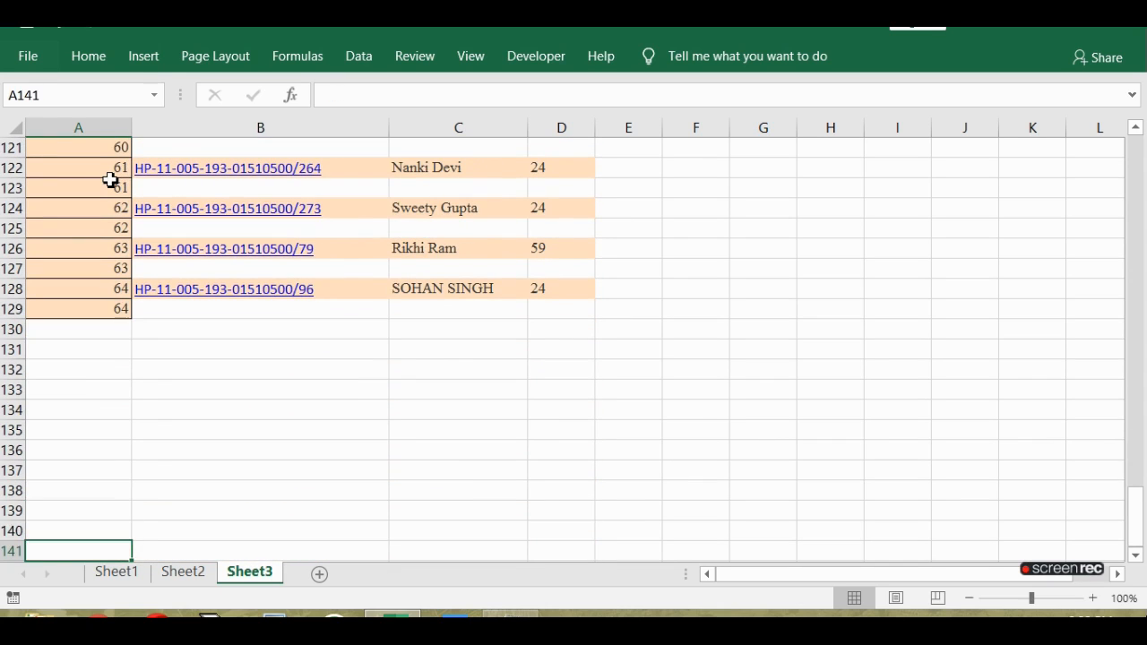
# Review the S.No. column from below the table back up to the middle records, checking the blank row paired with each serial number
pyautogui.press('Up')
pyautogui.press('Up')
pyautogui.press('Up')
pyautogui.press('Up')
pyautogui.press('Up')
pyautogui.press('Up')
pyautogui.press('Up')
pyautogui.press('Up')
pyautogui.press('Up')
pyautogui.press('Up')
pyautogui.press('Up')
pyautogui.press('Up')
pyautogui.press('Up')
pyautogui.press('Up')
pyautogui.press('Up')
pyautogui.press('Up')
pyautogui.press('Up')
pyautogui.press('Up')
pyautogui.press('Up')
pyautogui.press('Up')
pyautogui.press('Up')
pyautogui.press('Up')
pyautogui.press('Up')
pyautogui.press('Up')
pyautogui.press('Up')
pyautogui.press('Up')
pyautogui.press('Up')
pyautogui.press('Up')
pyautogui.press('Up')
pyautogui.press('Up')
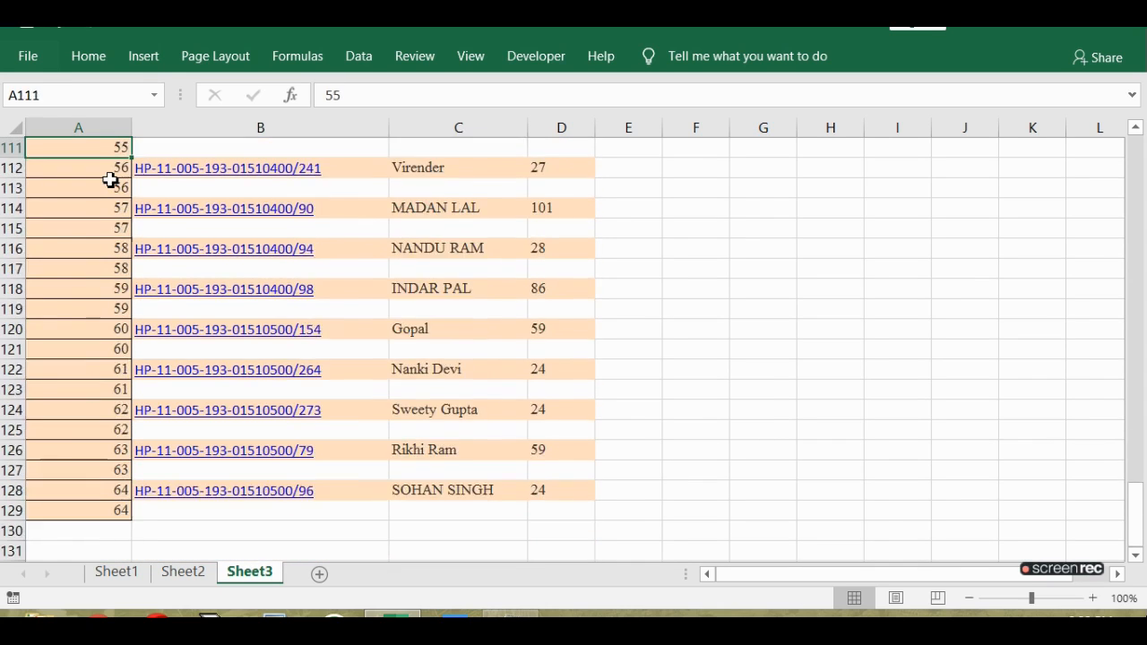
pyautogui.press('Up')
pyautogui.press('Up')
pyautogui.press('Up')
pyautogui.press('Up')
pyautogui.press('Up')
pyautogui.press('Up')
pyautogui.press('Up')
pyautogui.press('Up')
pyautogui.press('Up')
pyautogui.press('Up')
pyautogui.press('Up')
pyautogui.press('Up')
pyautogui.press('Up')
pyautogui.press('Up')
pyautogui.press('Up')
pyautogui.press('Up')
pyautogui.press('Up')
pyautogui.press('Up')
pyautogui.press('Up')
pyautogui.press('Up')
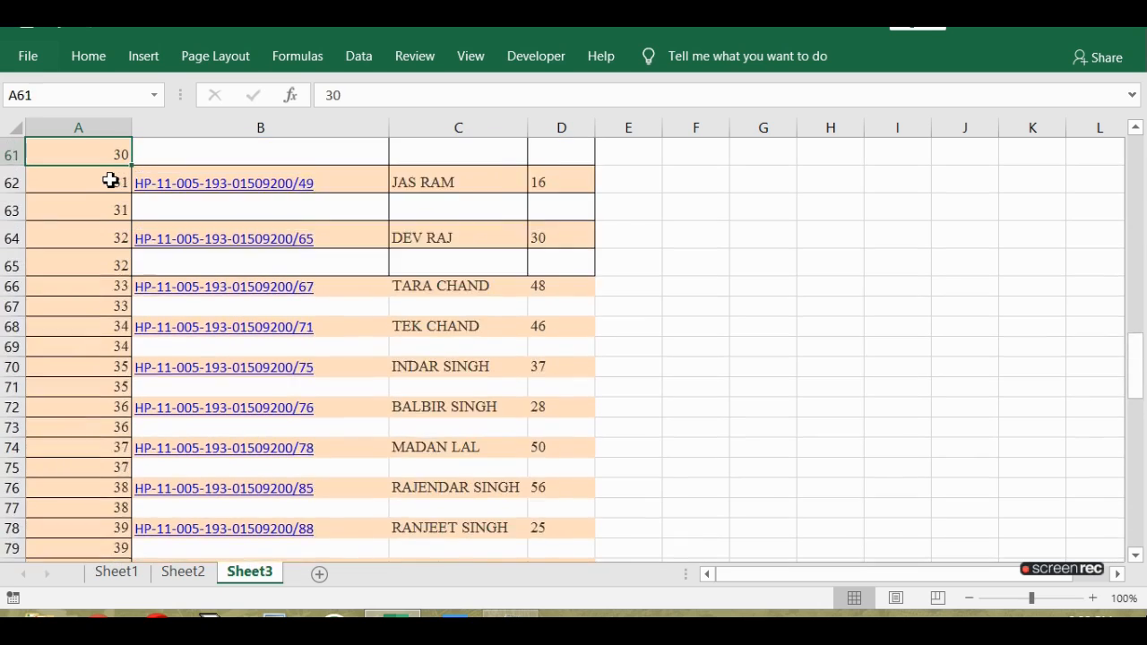
pyautogui.press('Down')
pyautogui.press('Down')
pyautogui.press('Down')
pyautogui.press('Down')
pyautogui.press('Down')
pyautogui.press('Down')
pyautogui.press('Down')
pyautogui.press('Down')
pyautogui.press('Down')
pyautogui.press('Down')
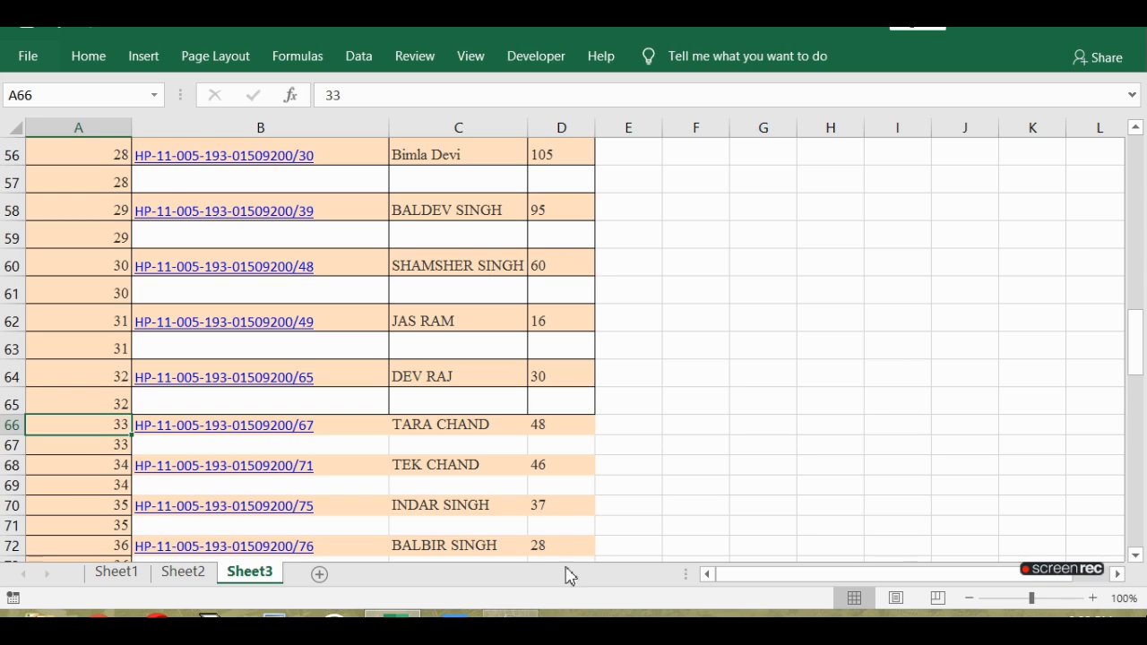
# Switch to Notepad and add the closing line "thank for watching" below the method notes
pyautogui.click(511, 616)
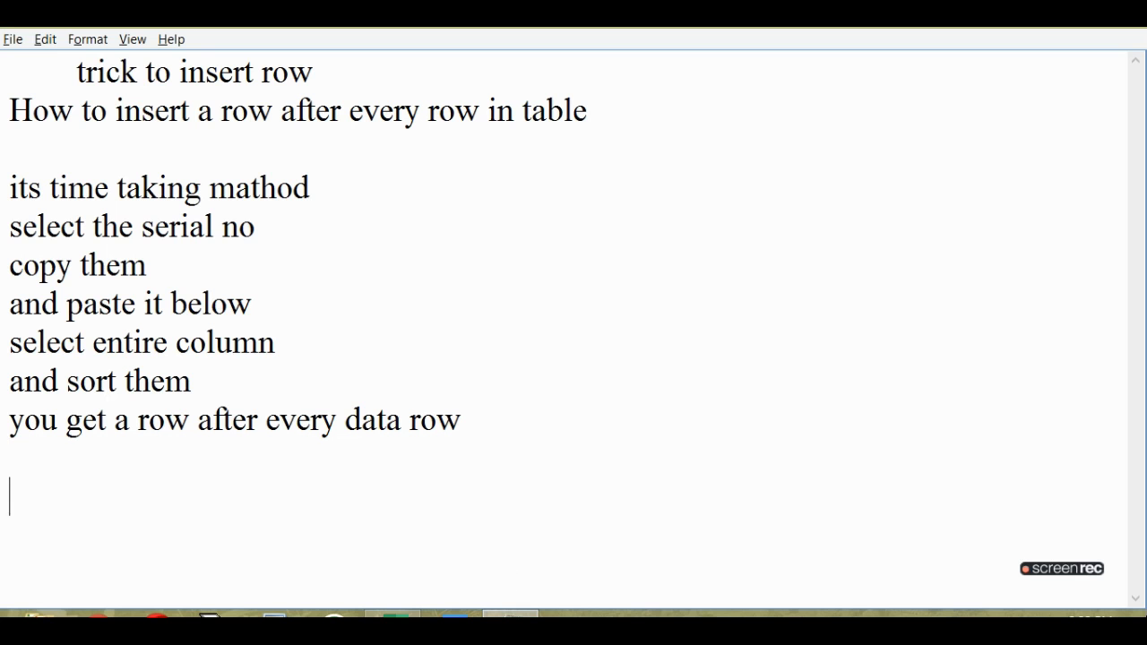
pyautogui.write('thank ')
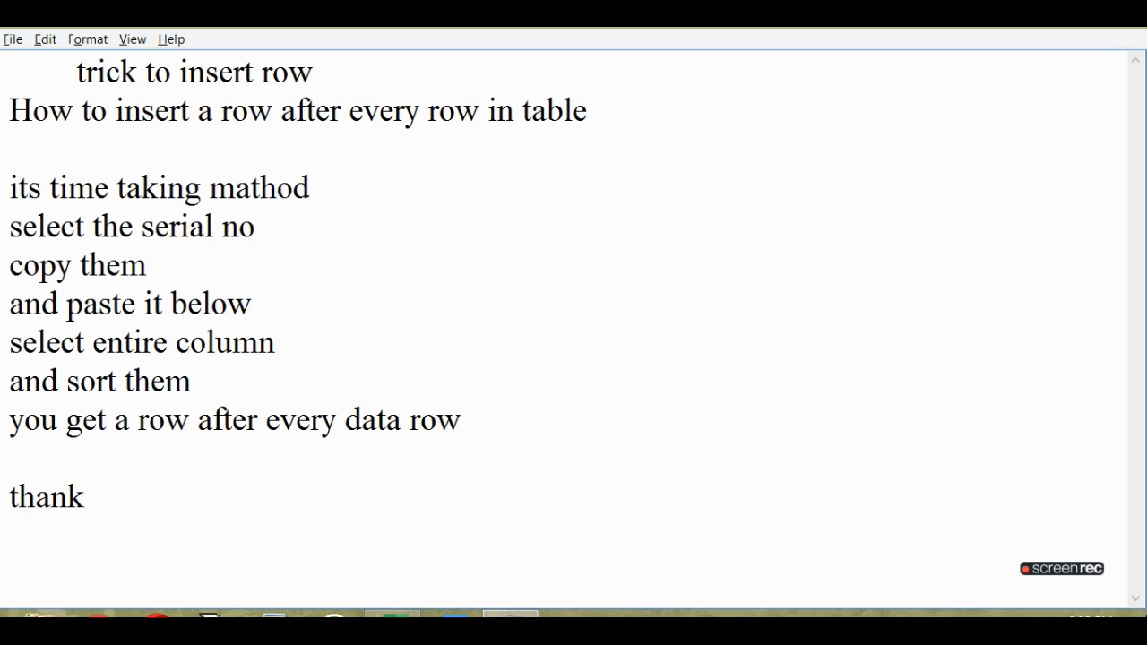
pyautogui.write('for wath')
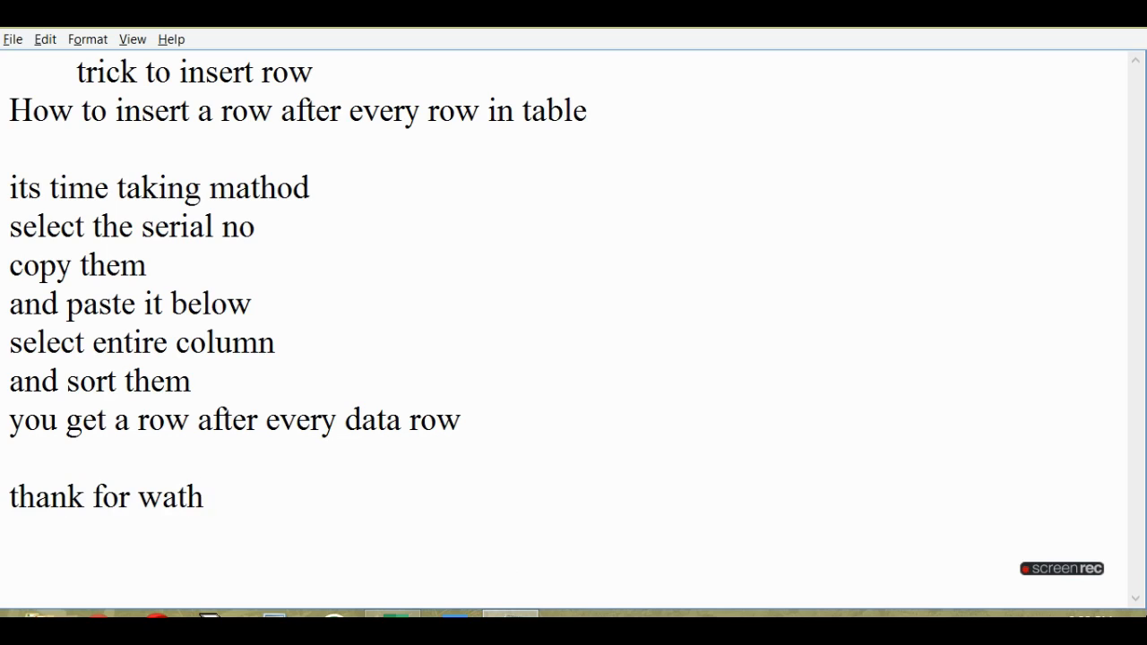
pyautogui.press('BackSpace')
pyautogui.write('ching')
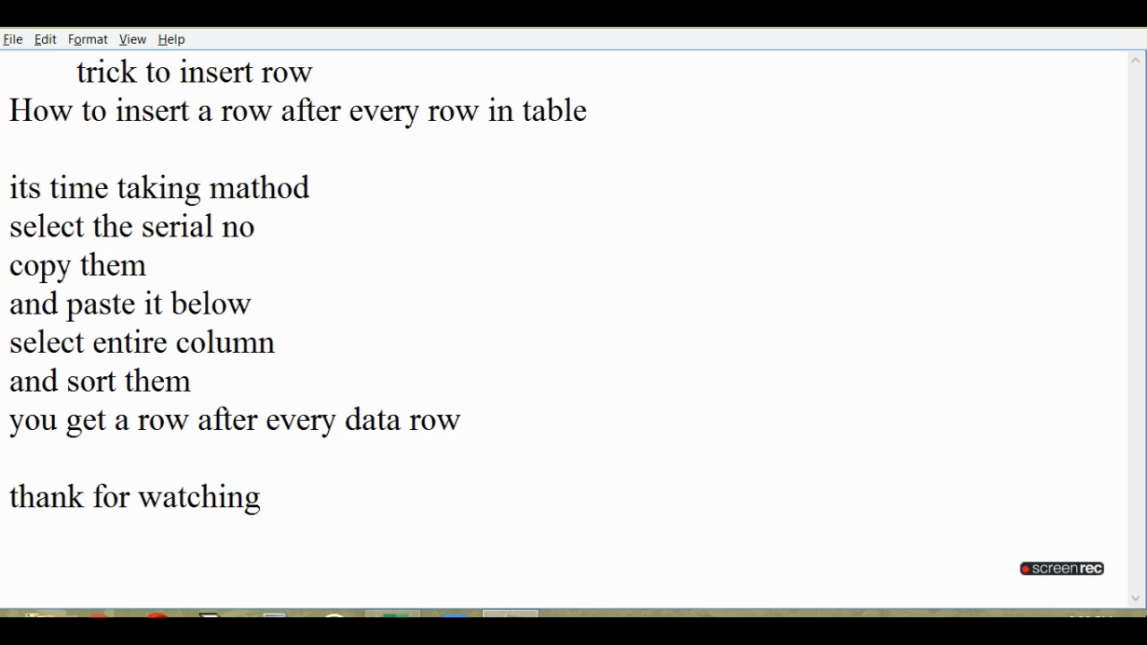
# Add the line "plz subscribe my chhanel" below the closing note, followed by a new line reading "thank"
pyautogui.write('plz s')
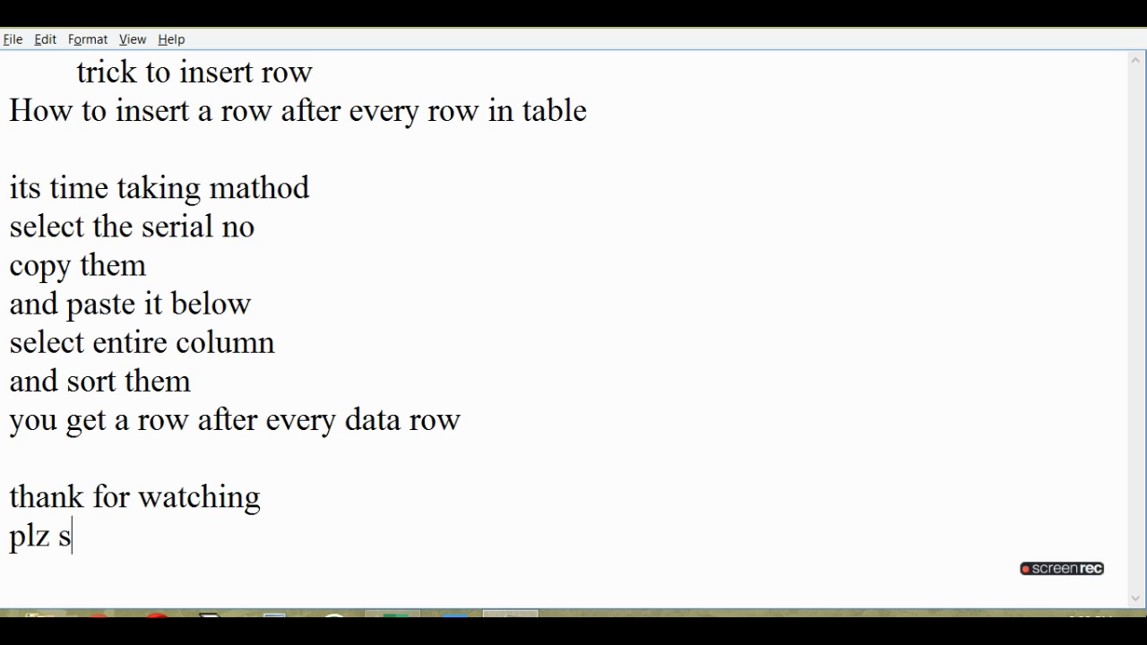
pyautogui.write('ubsv')
pyautogui.press('BackSpace')
pyautogui.write('c')
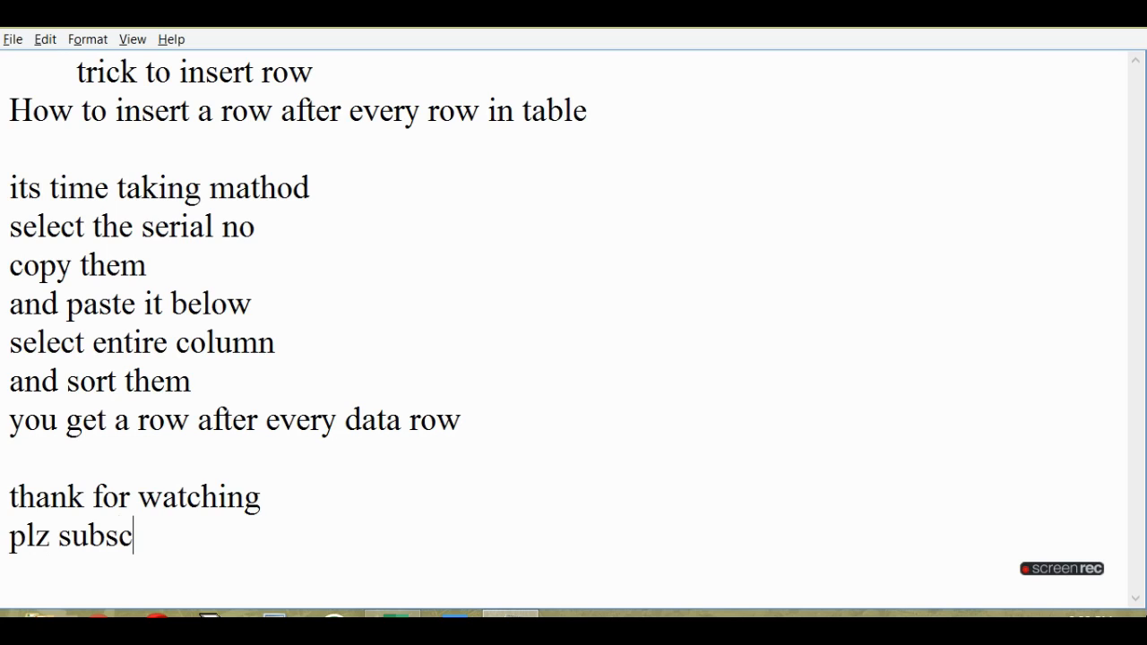
pyautogui.write('ribe ')
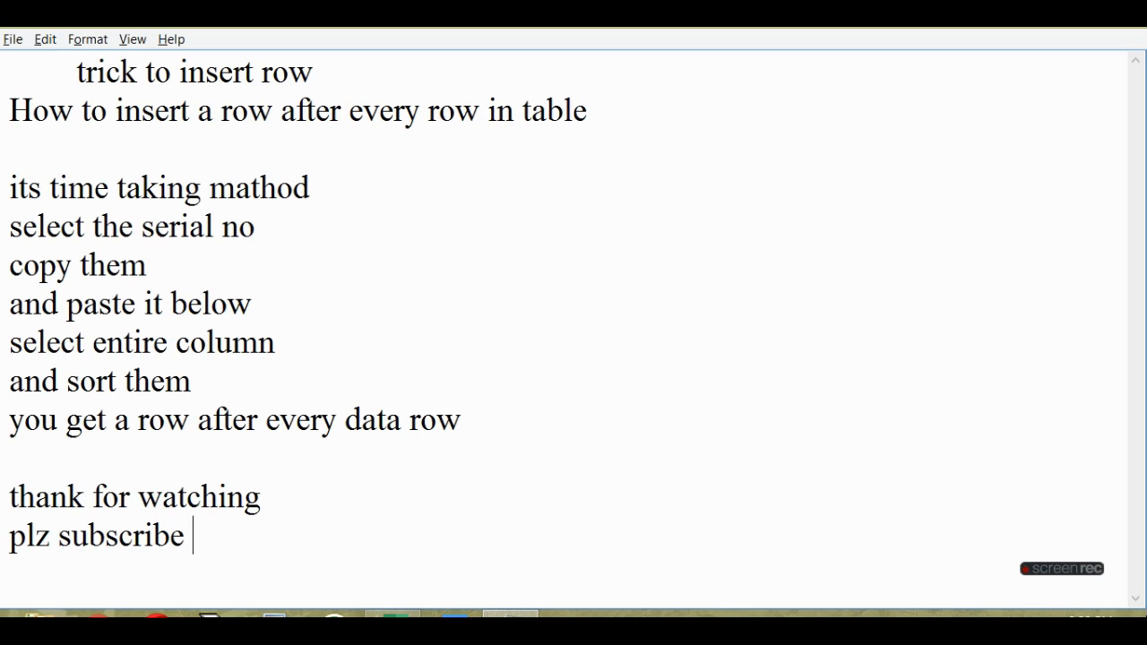
pyautogui.write('my chhanel ')
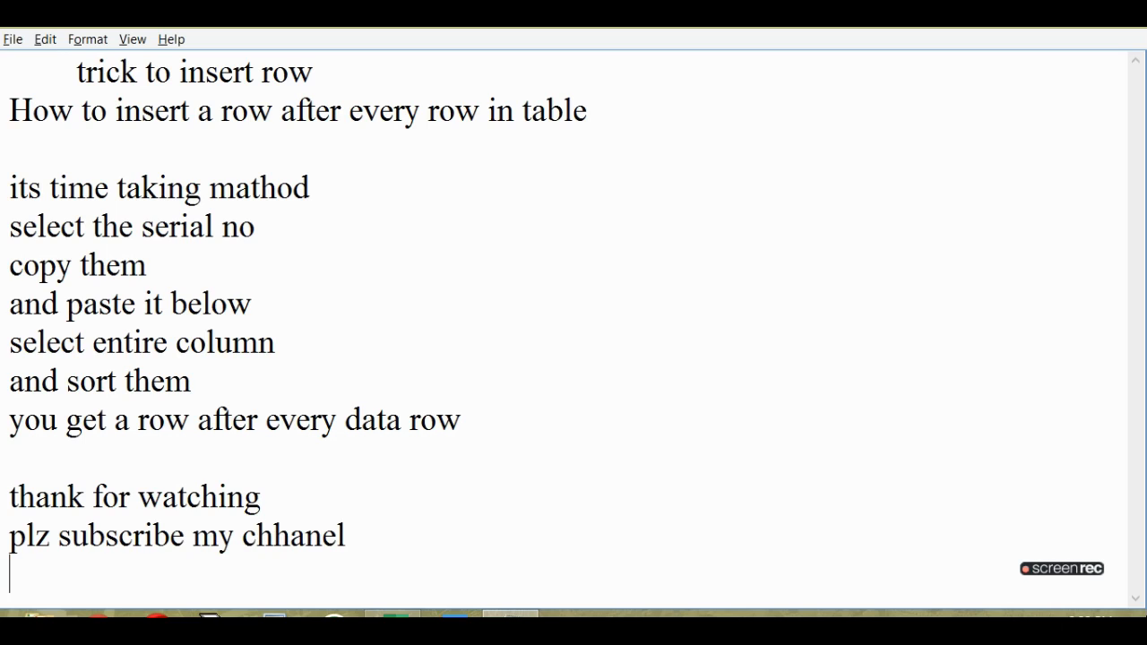
pyautogui.write('thank')
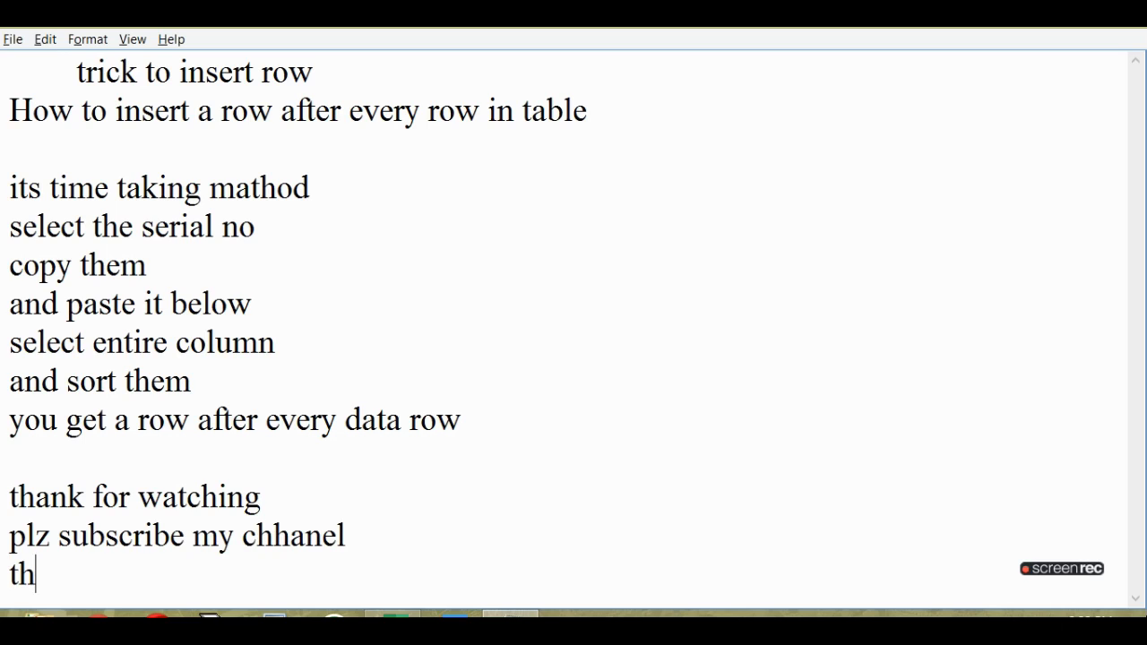